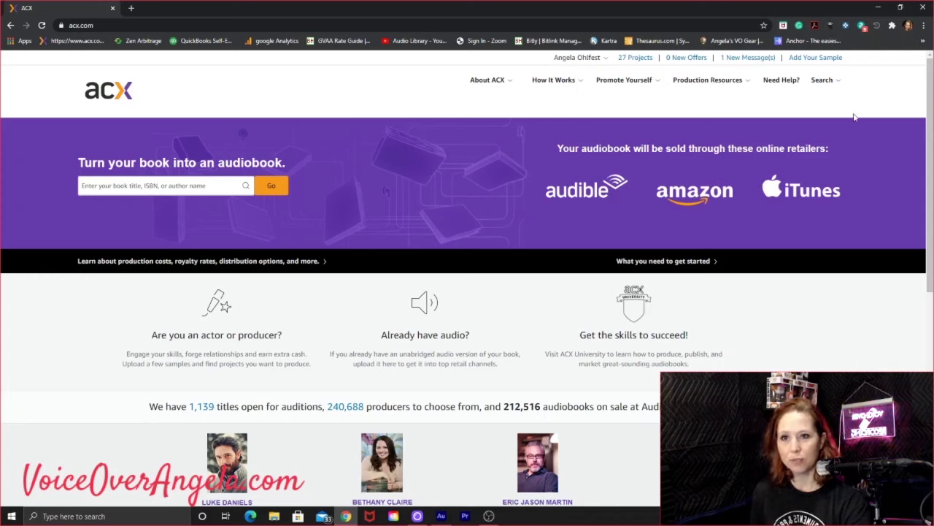
- Open ACX's Titles Accepting Auditions list from the Search menu, showing 1,097 titles
mouse_move(838, 86)
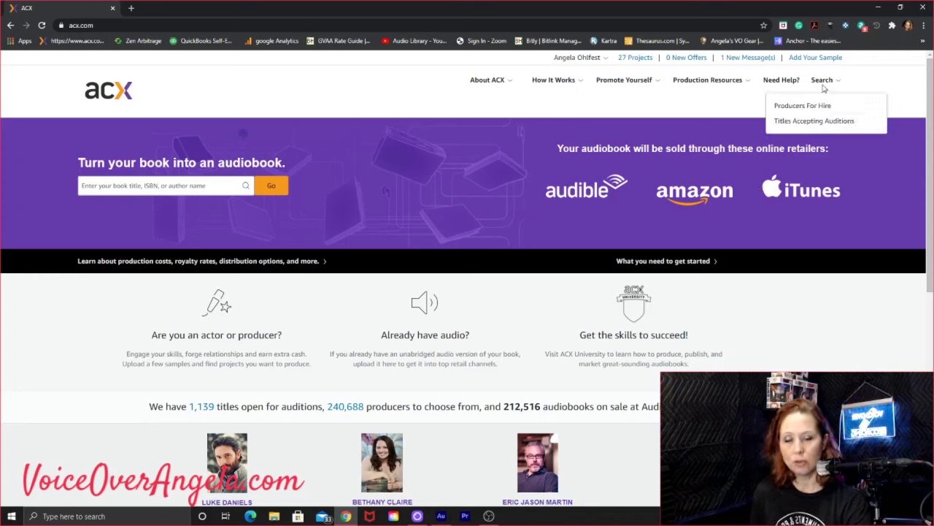
left_click(803, 122)
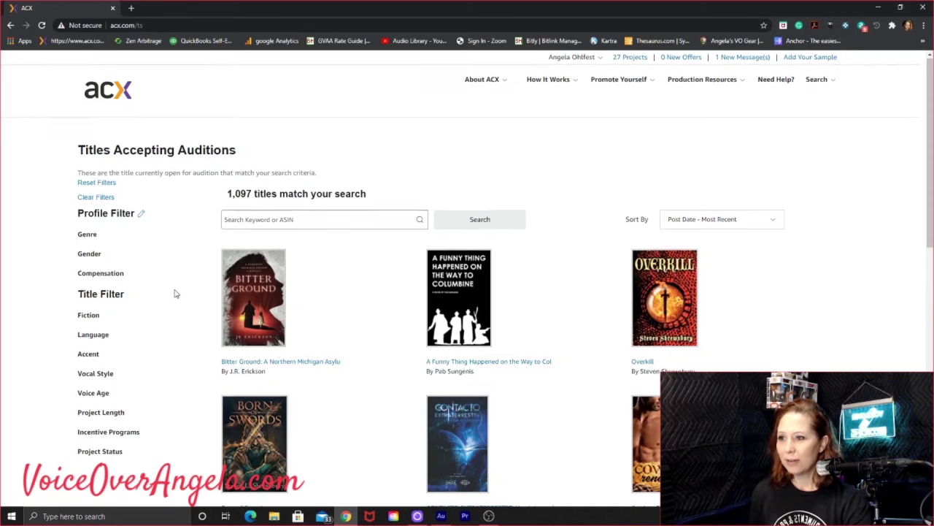
scroll(179, 288, "down", 2)
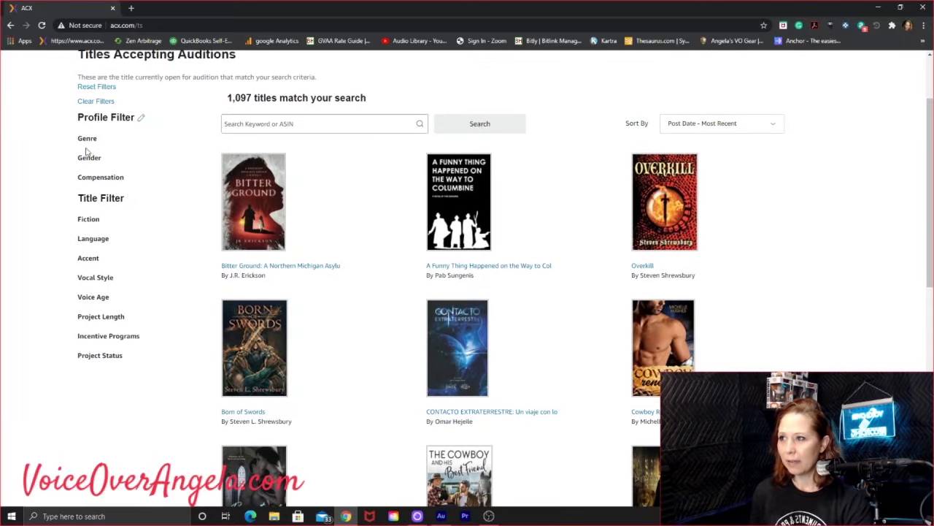
- Apply the Exclude Erotica & Sexuality genre filter and the Female gender filter, leaving 737 titles
left_click(89, 138)
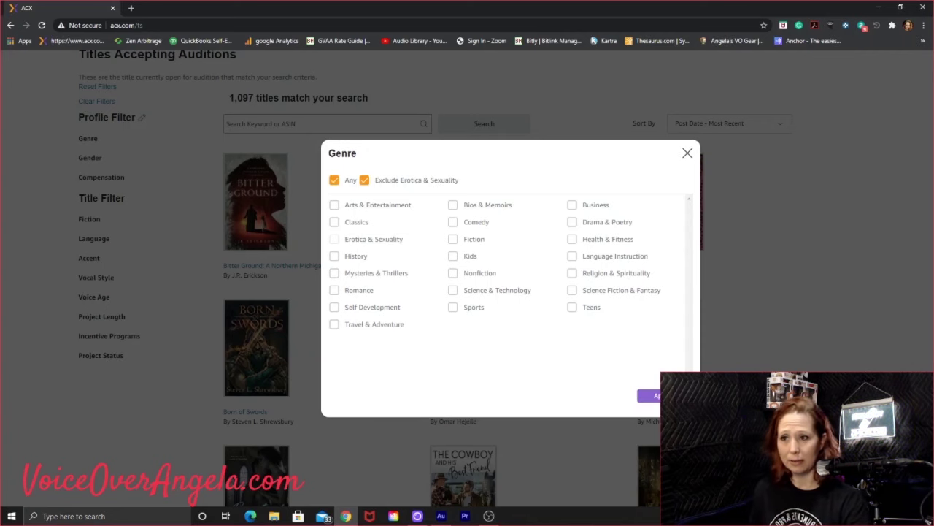
left_click(649, 395)
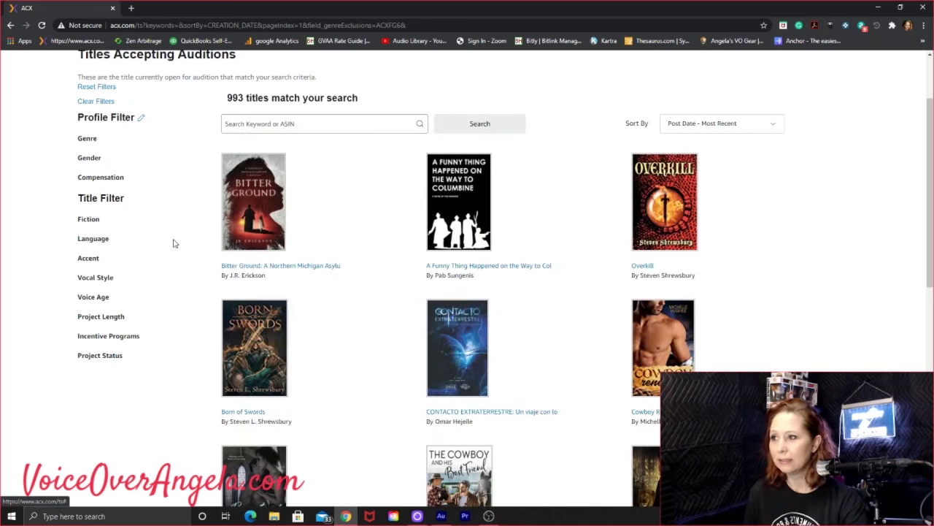
left_click(93, 159)
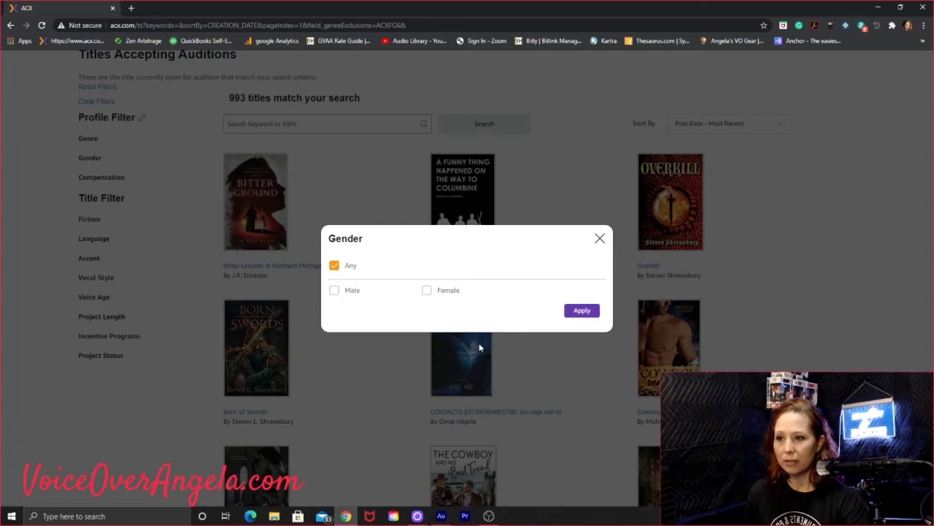
left_click(427, 290)
left_click(582, 311)
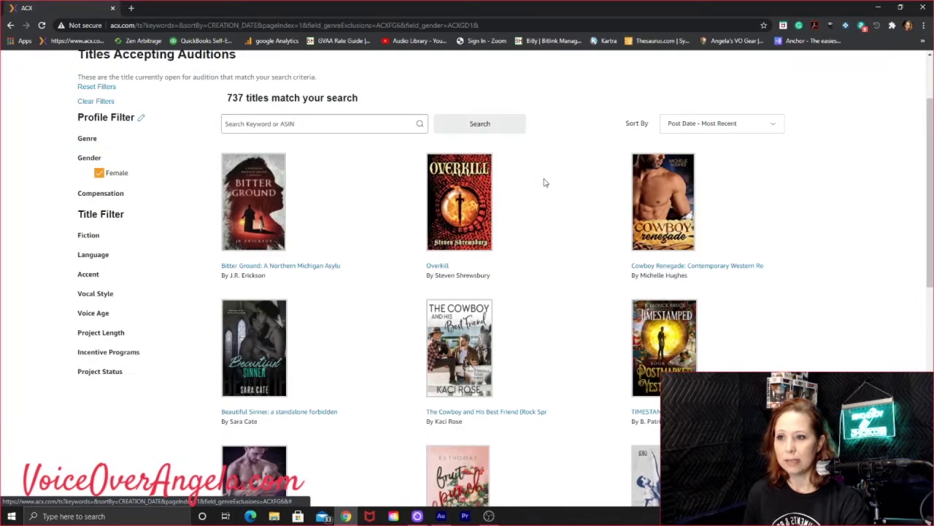
left_click(113, 194)
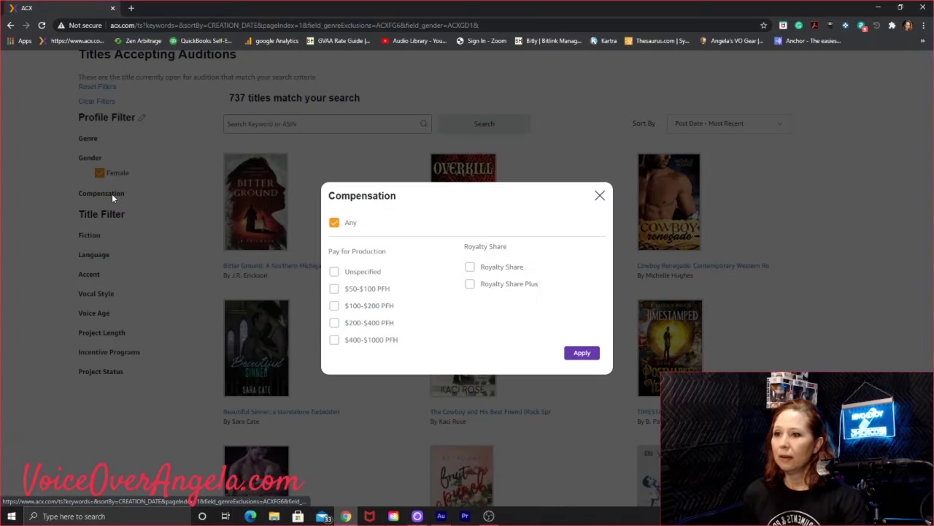
- Try the PFH, Royalty Share and unspecified pay options, then set compensation back to Any
left_click(334, 290)
left_click(333, 306)
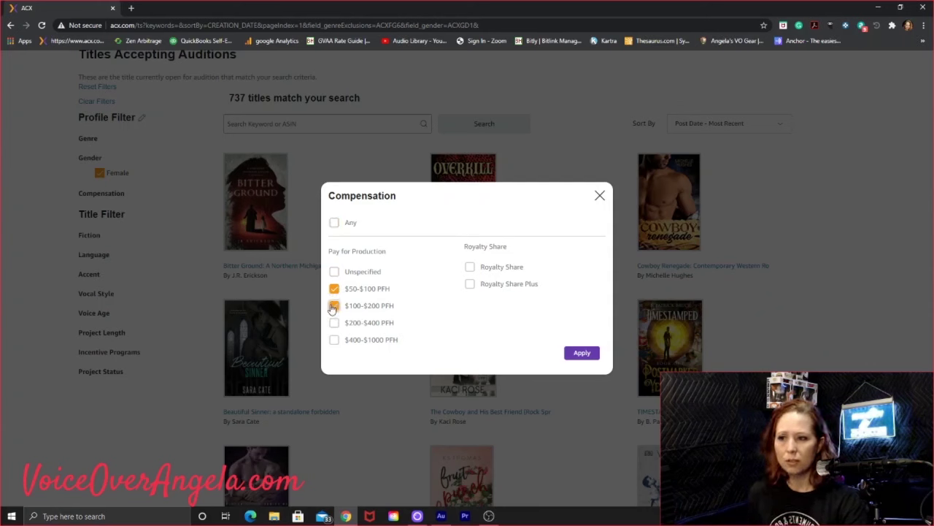
left_click(334, 289)
left_click(334, 306)
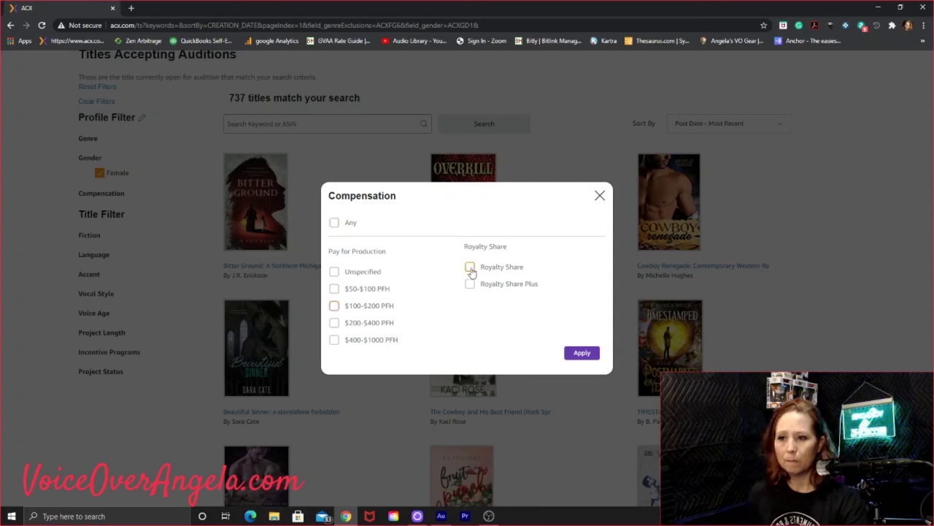
left_click(471, 285)
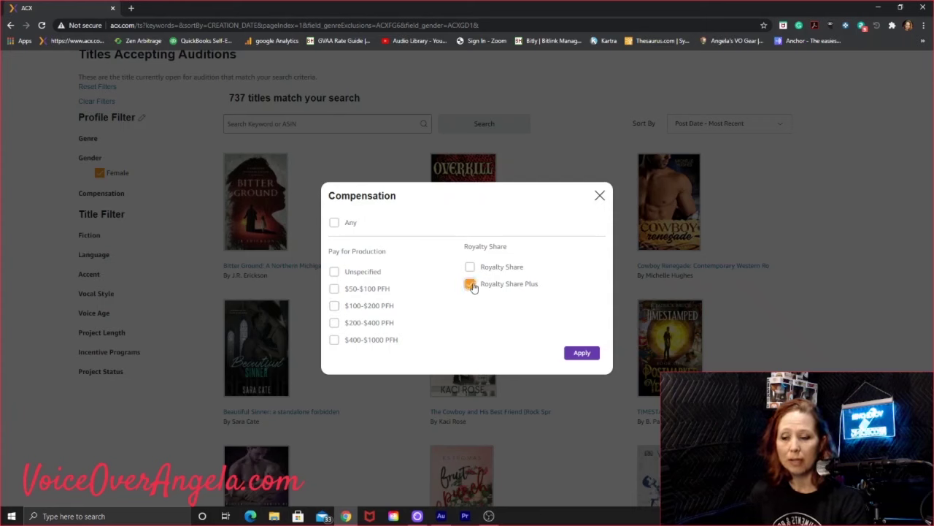
left_click(469, 267)
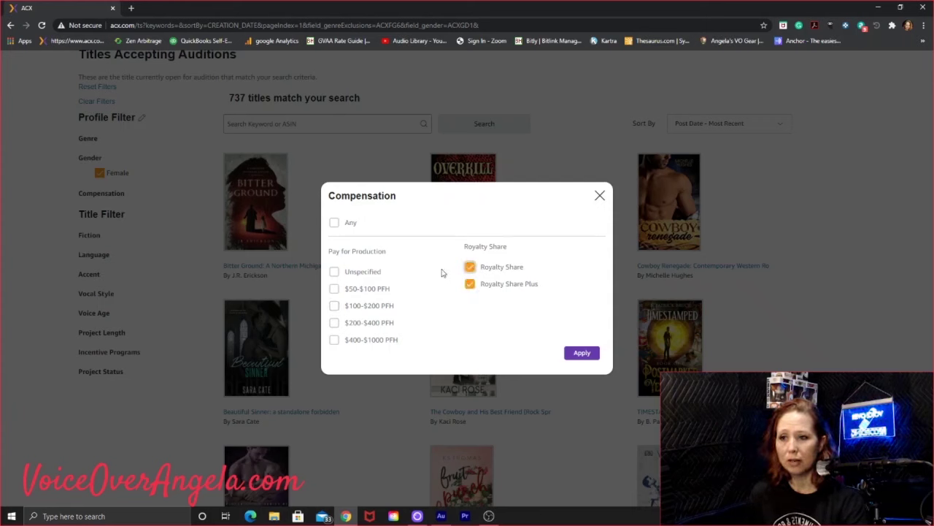
left_click(334, 289)
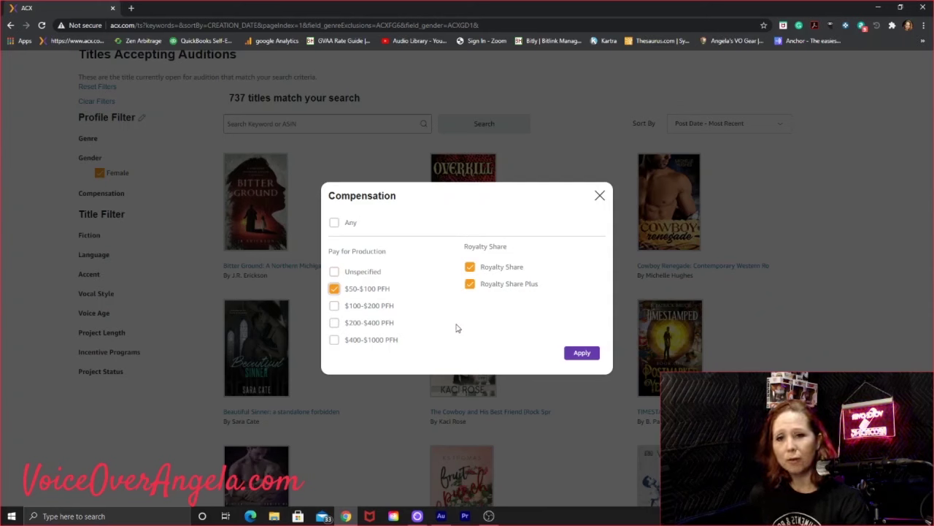
left_click(334, 272)
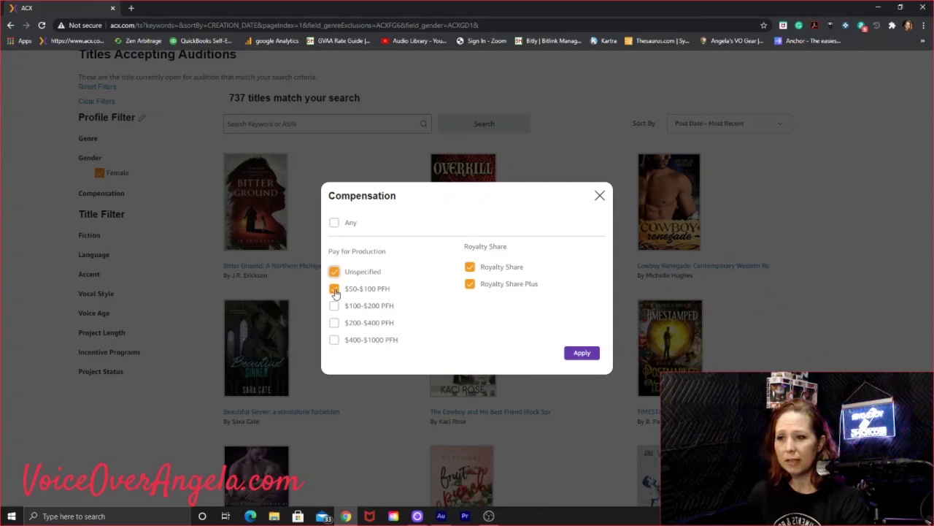
left_click(334, 289)
left_click(470, 266)
left_click(470, 284)
left_click(334, 271)
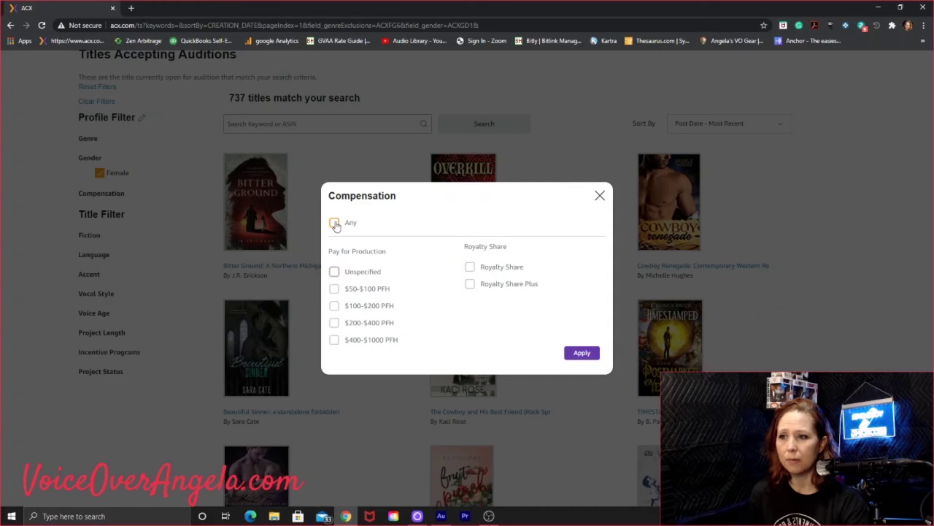
left_click(334, 223)
left_click(582, 353)
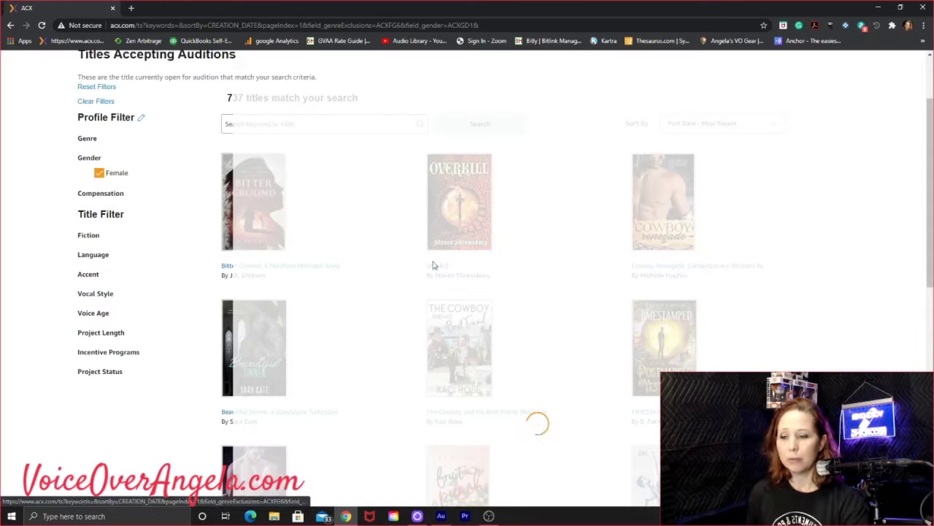
- Leave Fiction unchanged and apply an English language filter, narrowing the list to 393 titles
left_click(88, 238)
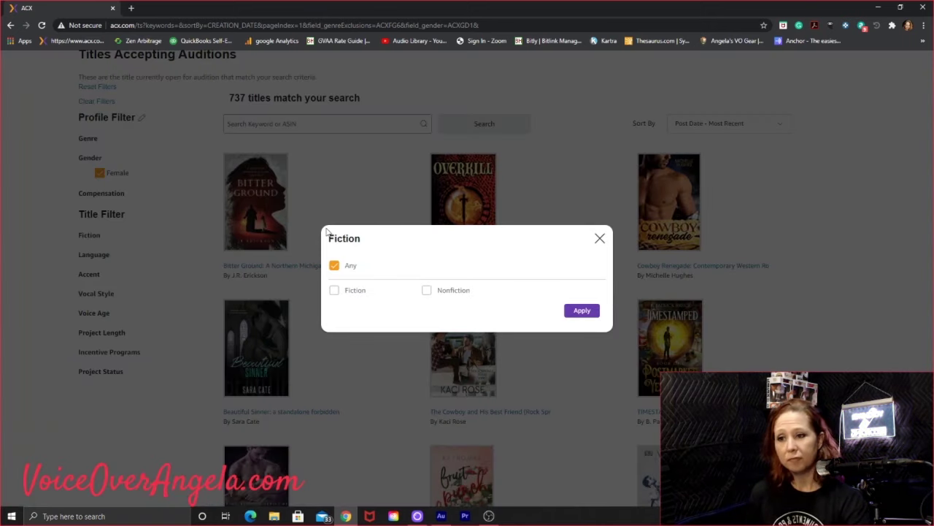
left_click(600, 238)
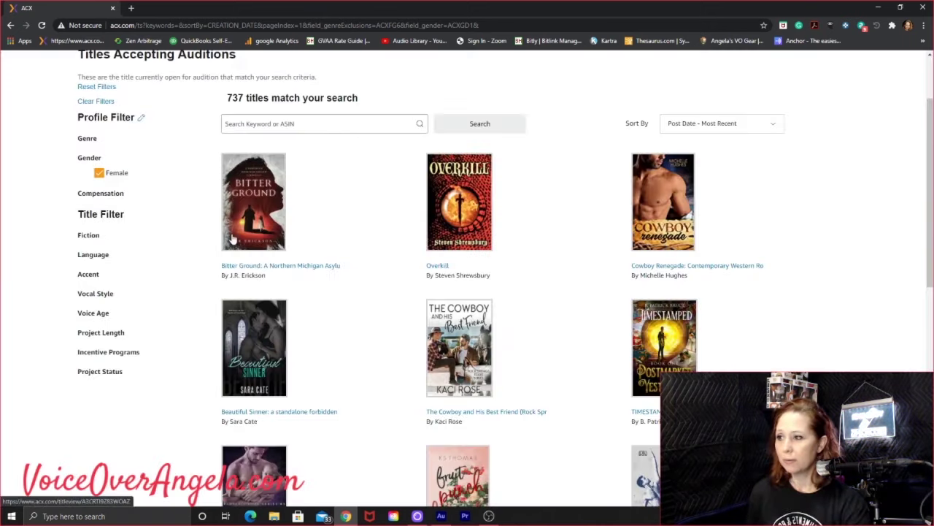
left_click(92, 254)
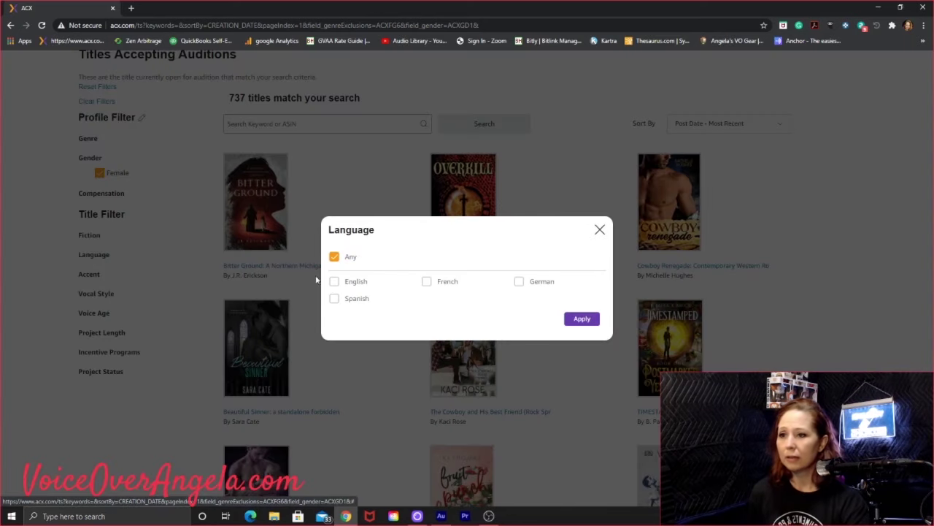
left_click(334, 282)
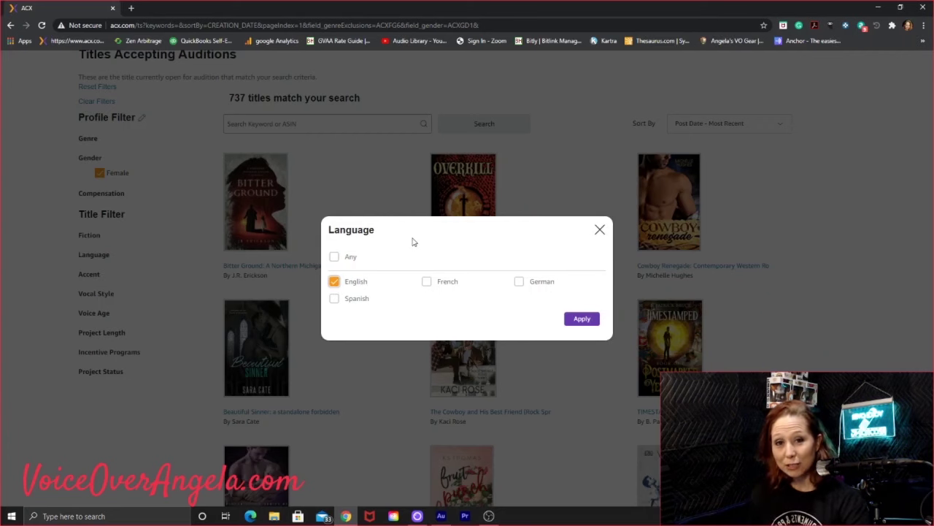
left_click(576, 319)
left_click(96, 291)
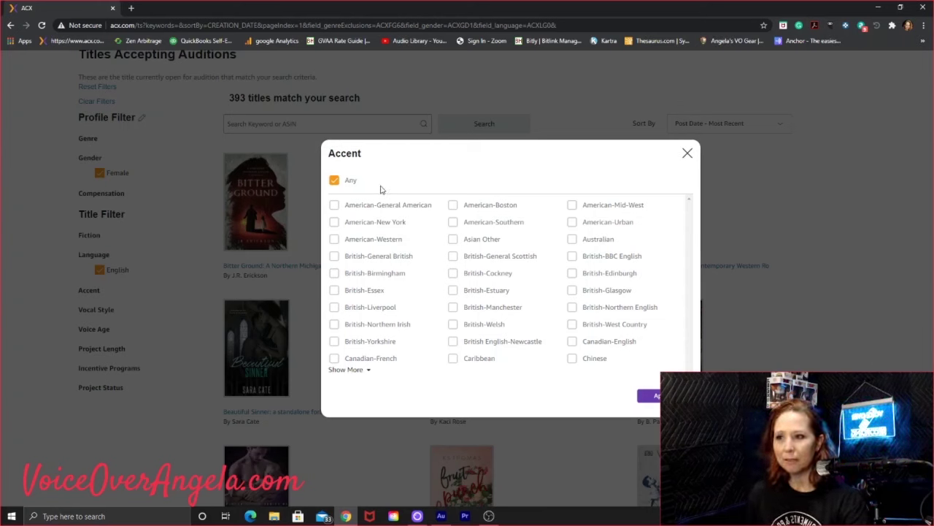
- Apply the American-General American accent filter, cutting the list to 160 titles, leaving Vocal Style unchanged
left_click(335, 207)
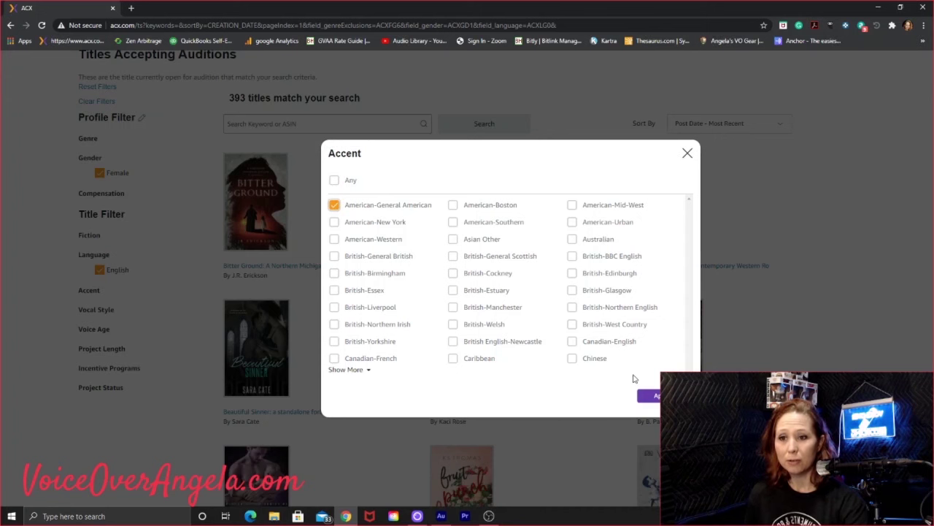
left_click(649, 395)
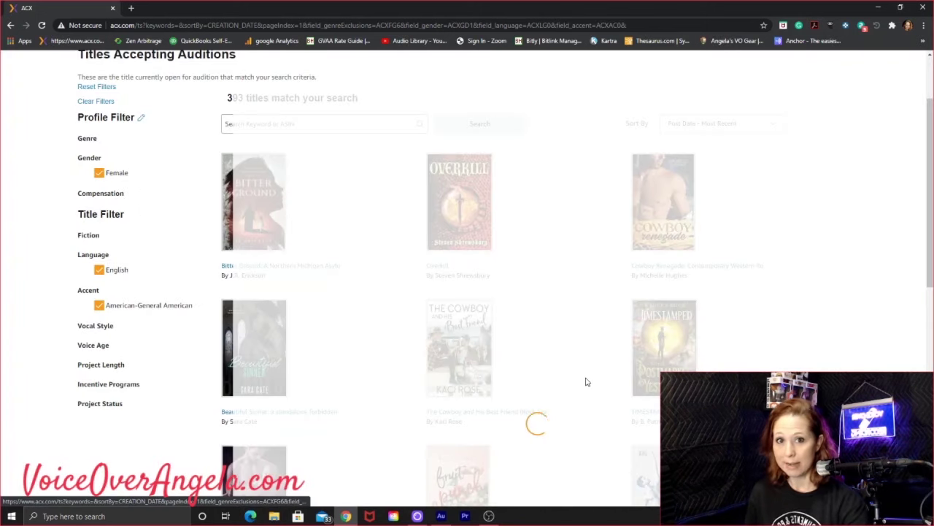
left_click(96, 325)
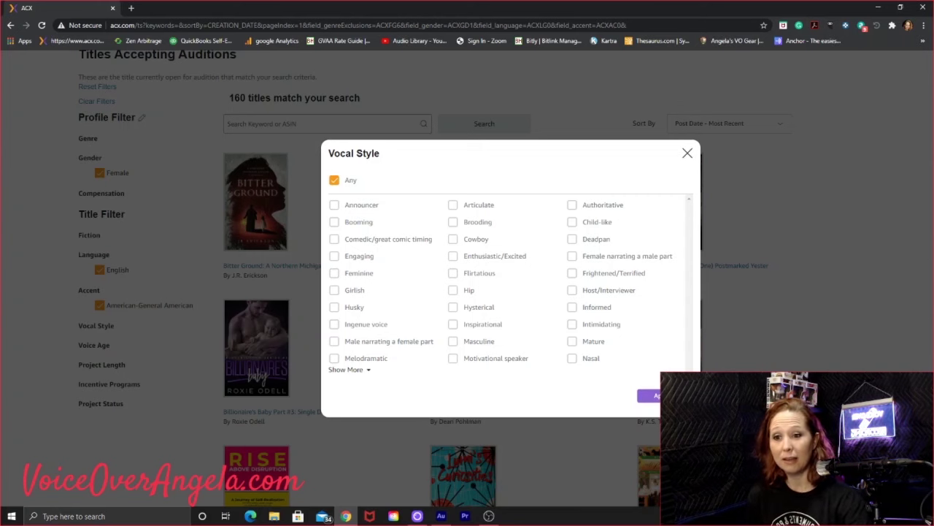
left_click(666, 395)
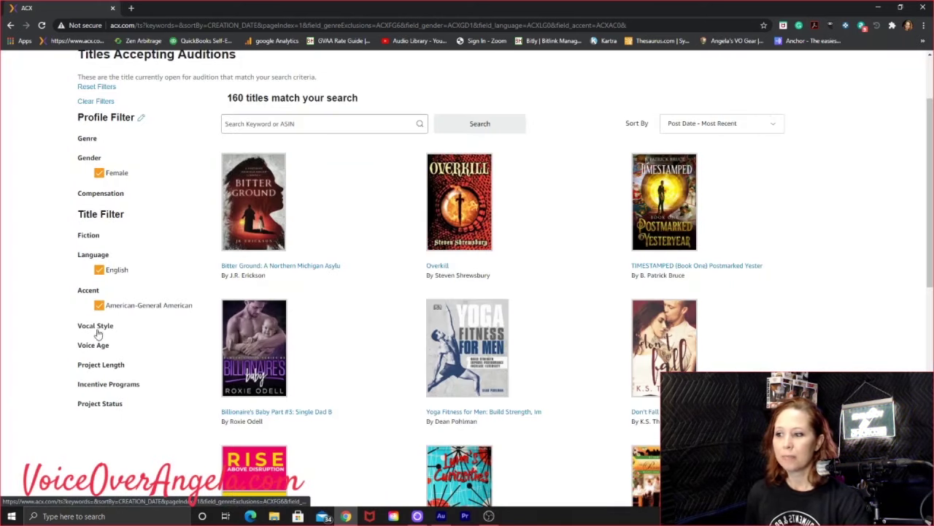
left_click(97, 327)
- Filter voice age to Adult and Middle-Aged
left_click(96, 343)
left_click(94, 344)
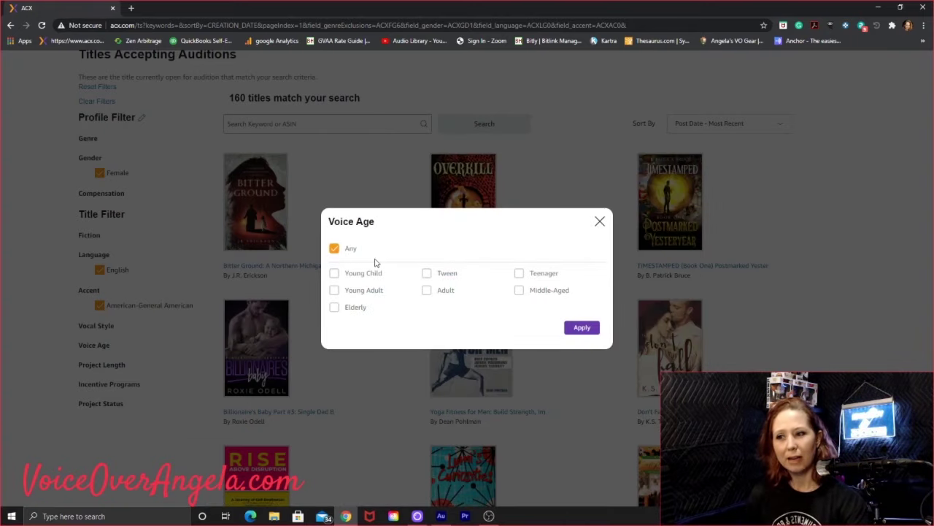
left_click(426, 291)
left_click(519, 291)
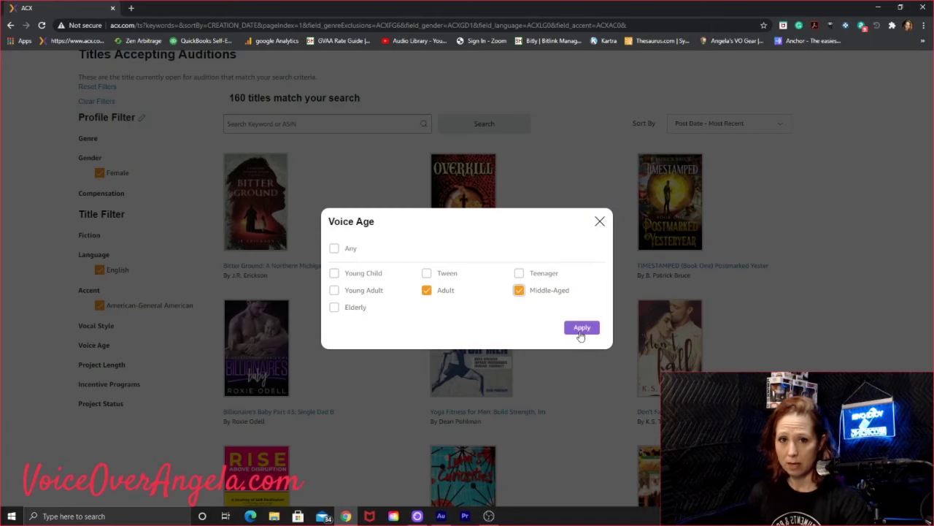
left_click(582, 328)
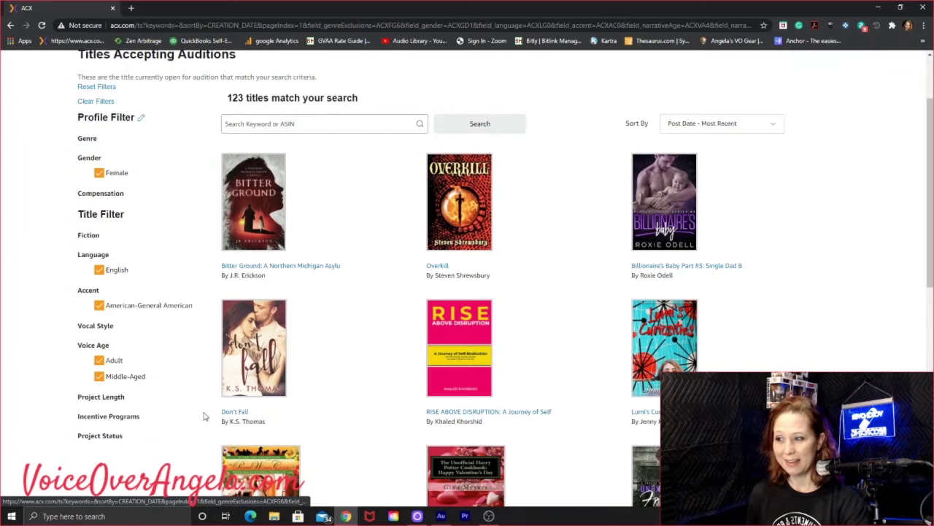
- Limit project length to Under 3 hours, leaving 25 titles
left_click(105, 399)
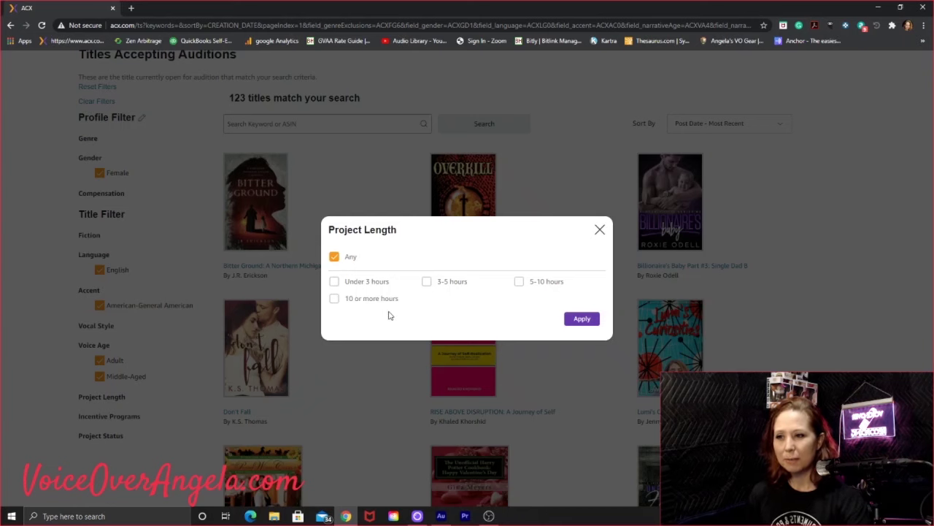
left_click(334, 283)
left_click(582, 319)
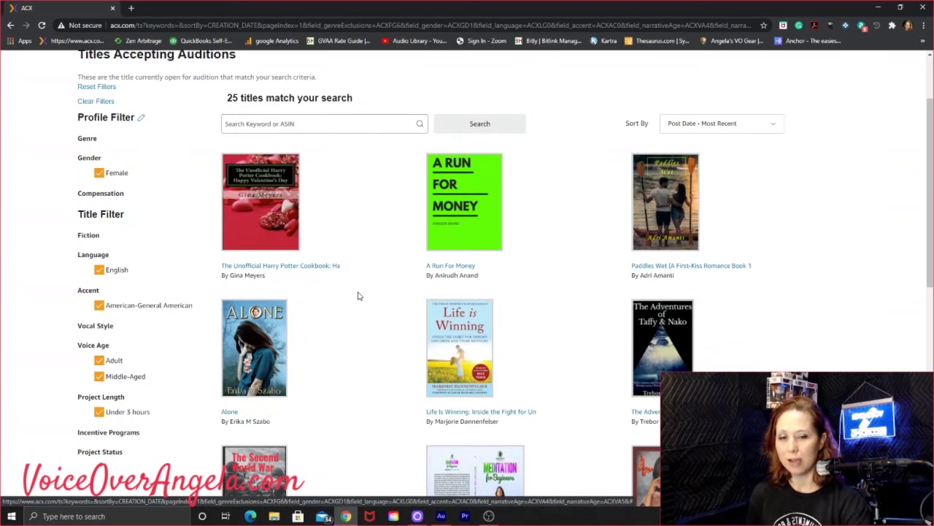
- Check the Incentive Programs filter and leave it at Any
scroll(190, 336, "down", 2)
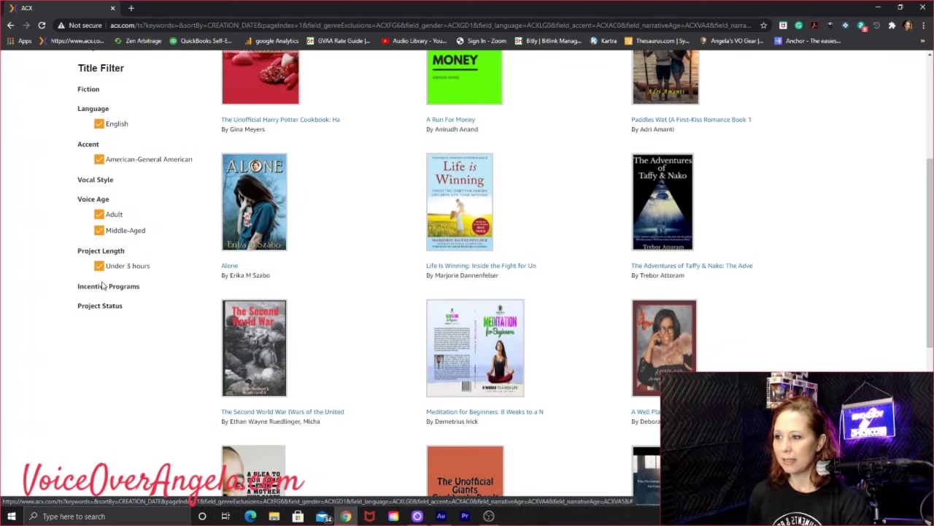
left_click(103, 287)
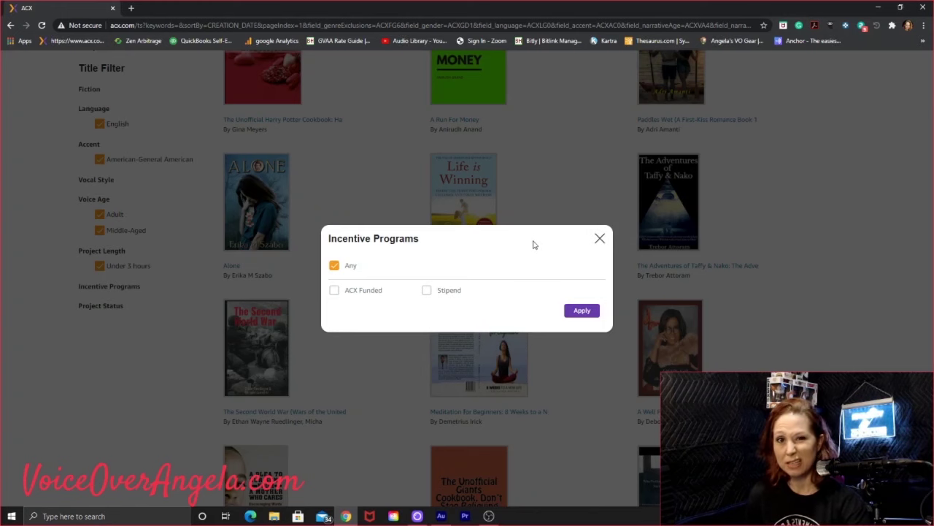
left_click(583, 310)
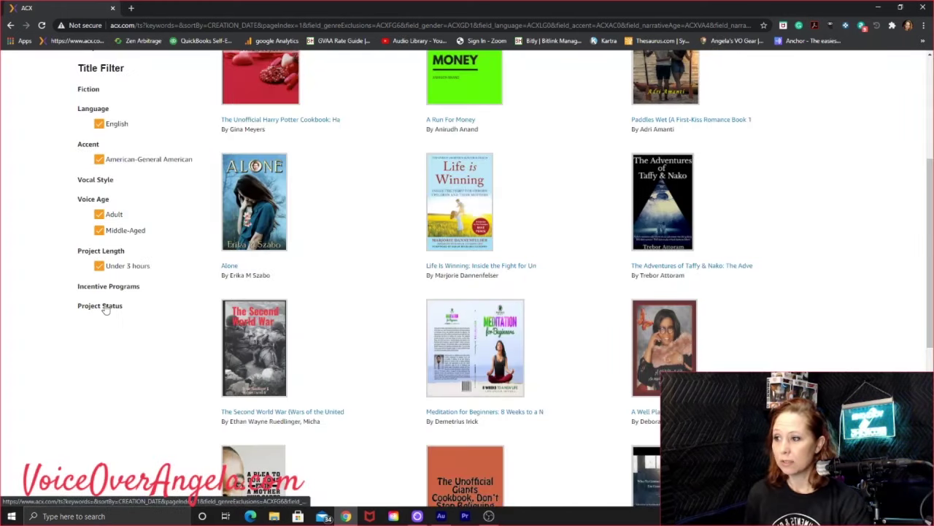
- Exclude titles with pending offers and look over the remaining results
left_click(102, 306)
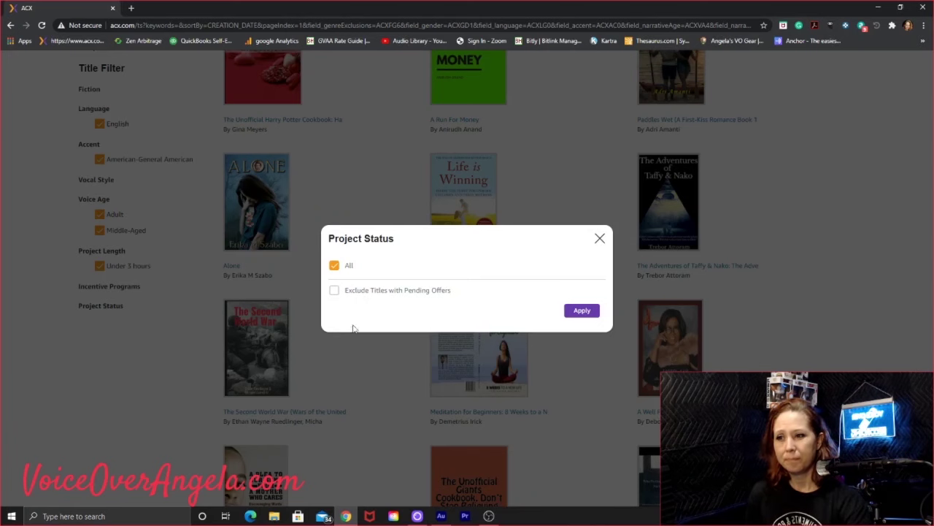
left_click(335, 293)
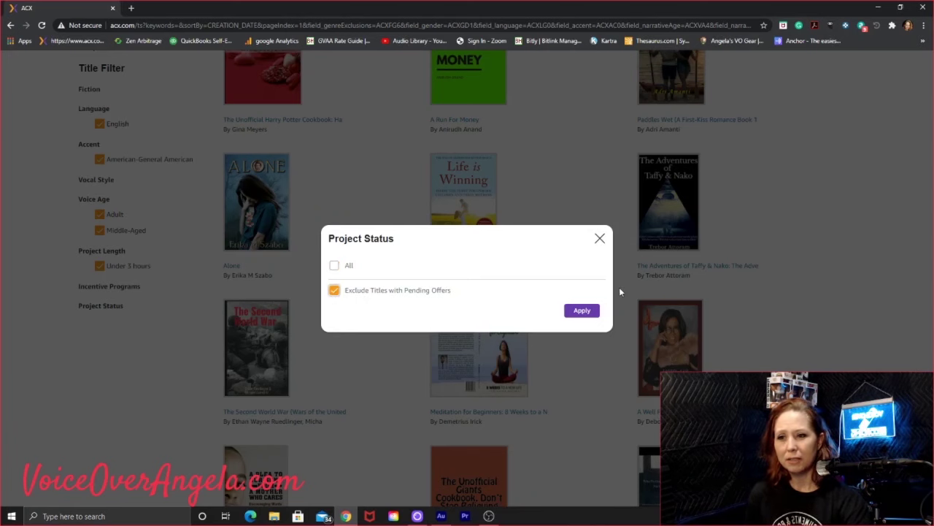
left_click(582, 311)
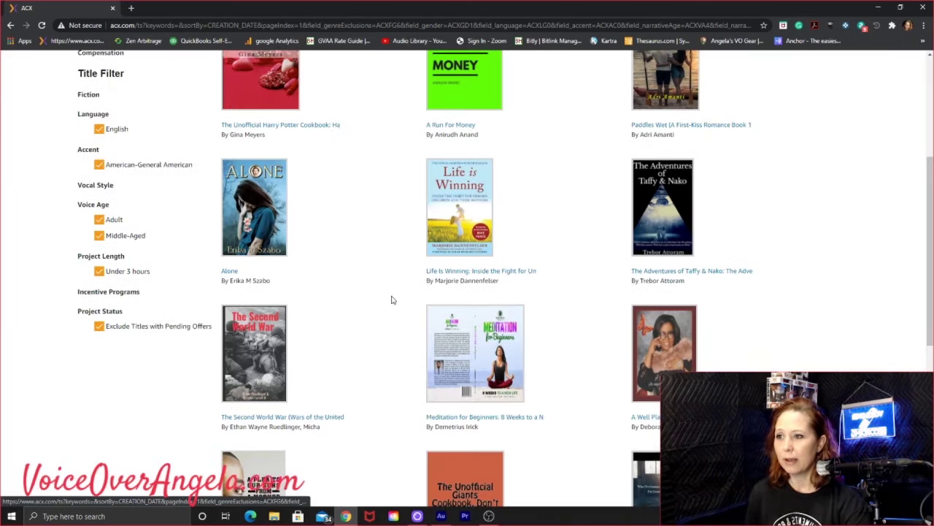
scroll(389, 298, "up", 3)
scroll(391, 295, "down", 2)
scroll(390, 295, "up", 1)
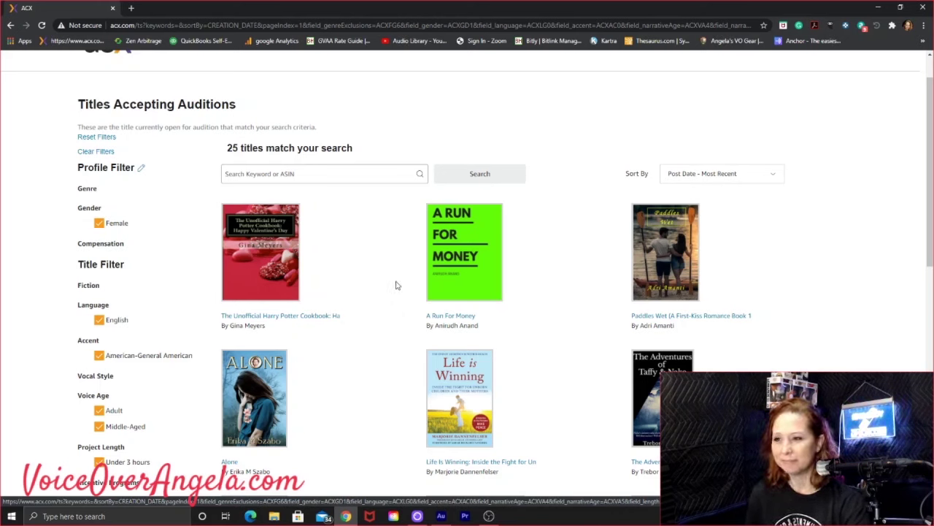
scroll(388, 268, "down", 1)
scroll(389, 269, "up", 1)
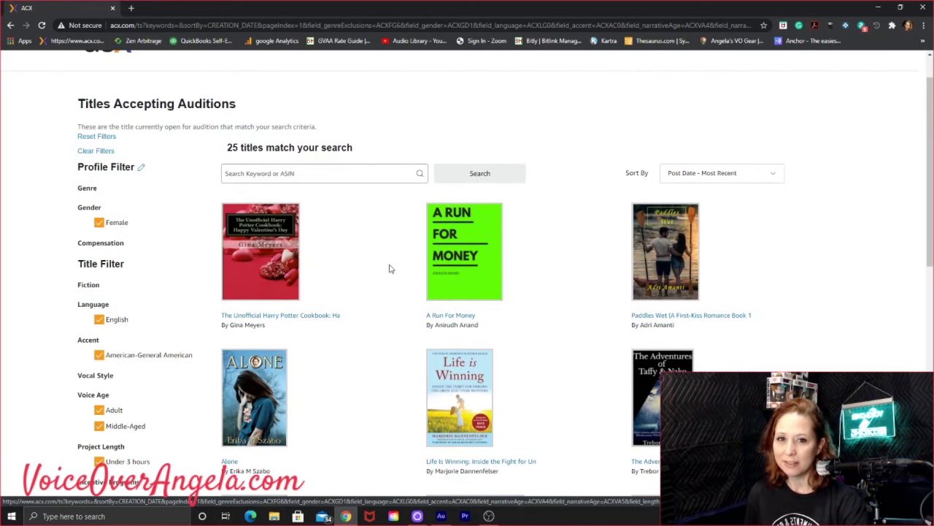
scroll(387, 274, "down", 1)
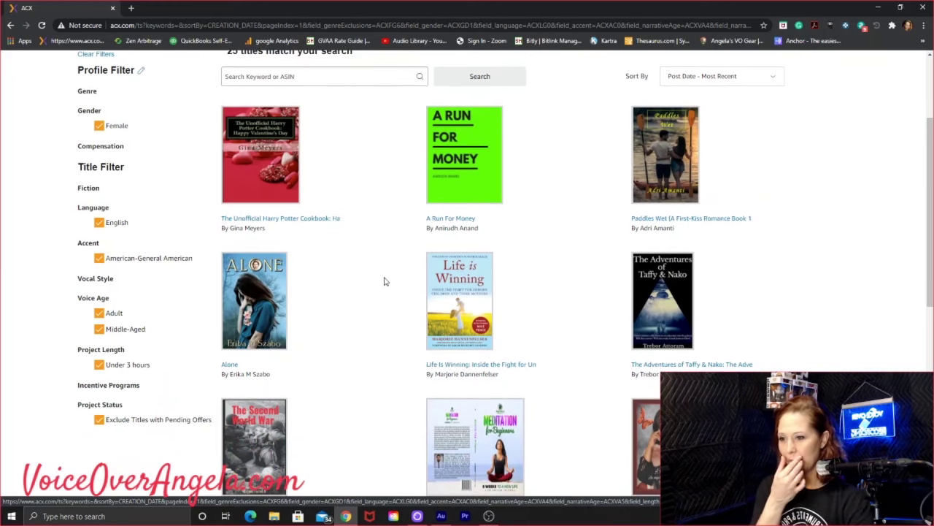
scroll(387, 285, "down", 2)
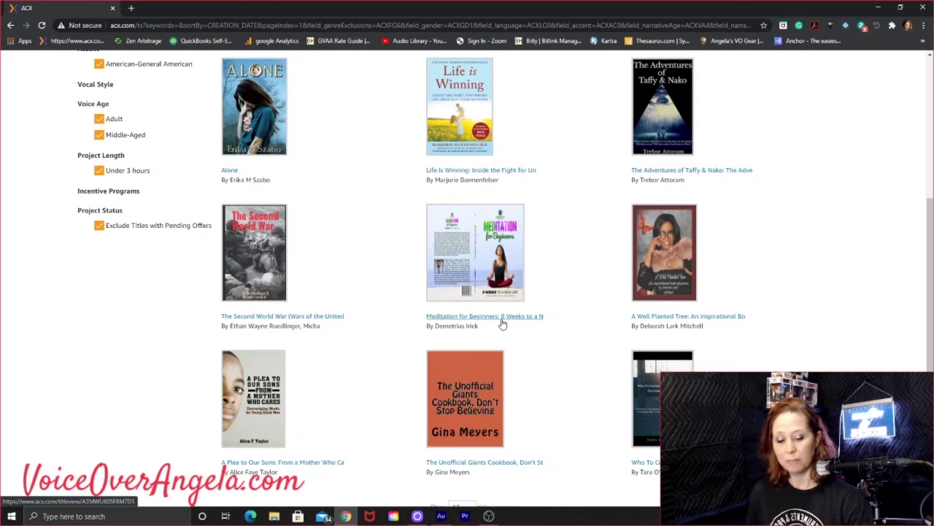
- Open the Meditation for Beginners: 8 Weeks to a New Life page and scroll to its narrator requirements
left_click(502, 316)
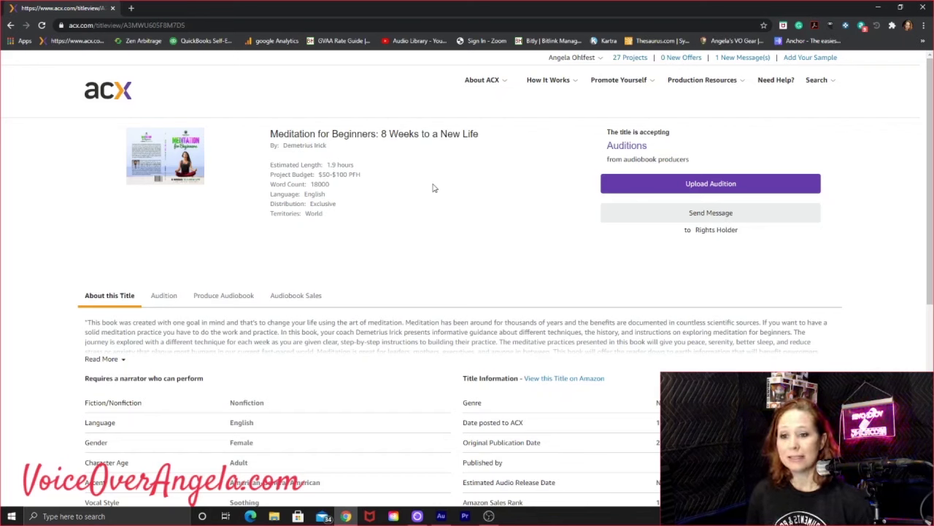
scroll(519, 210, "down", 1)
scroll(518, 210, "down", 3)
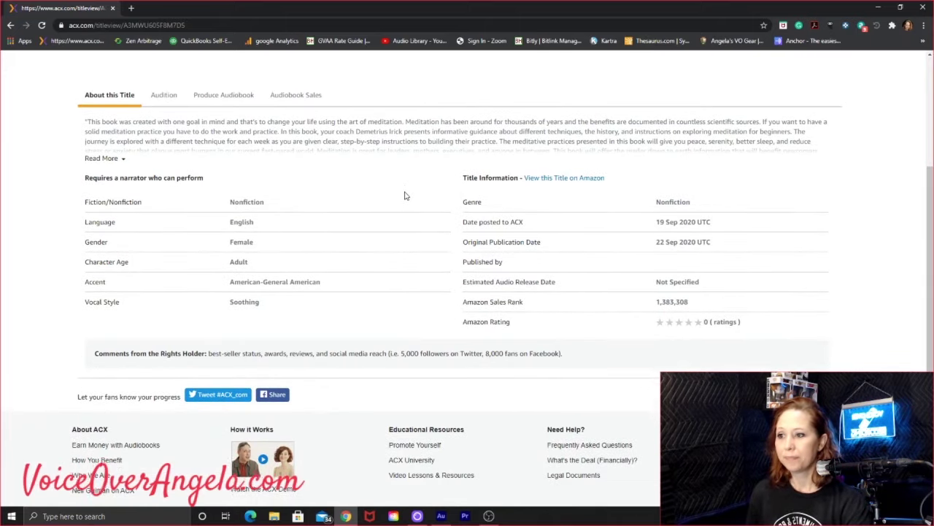
scroll(406, 196, "down", 1)
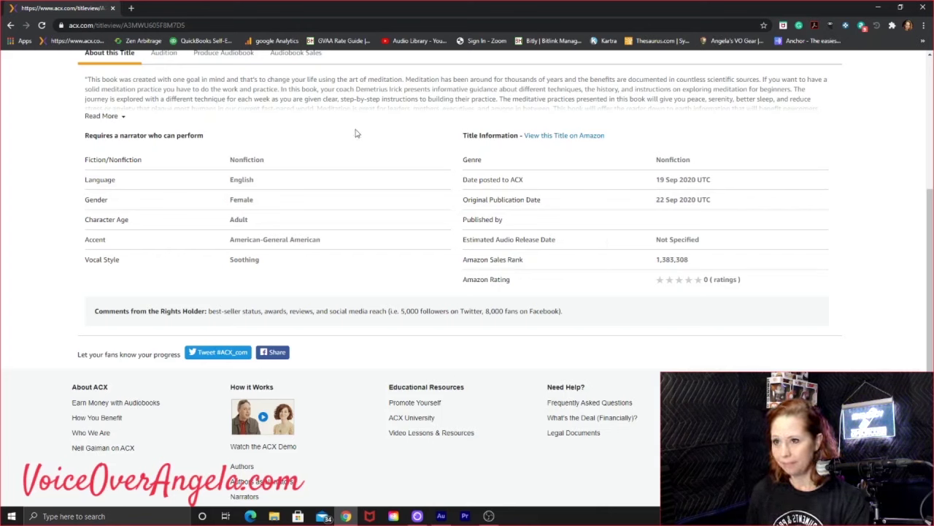
- Expand the full book description, then show the title's Audition section with script download and MP3 upload
left_click(102, 116)
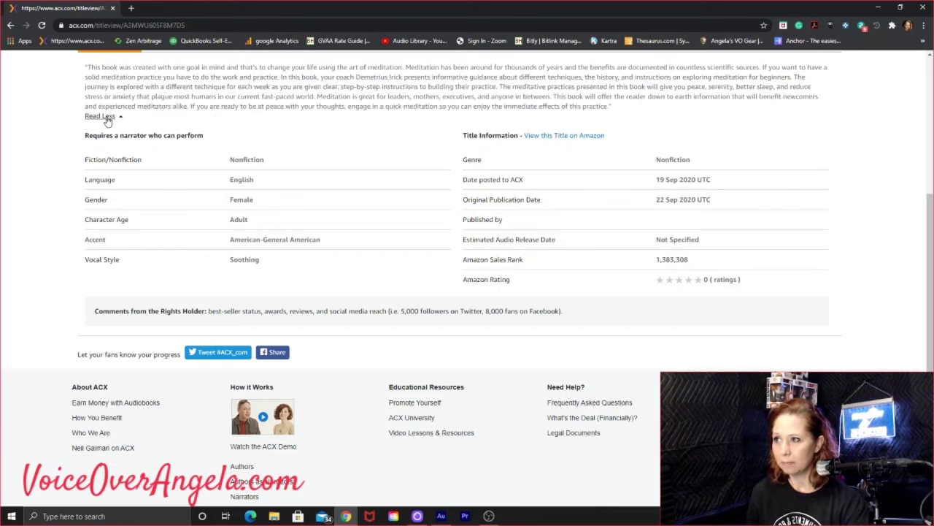
scroll(334, 171, "up", 2)
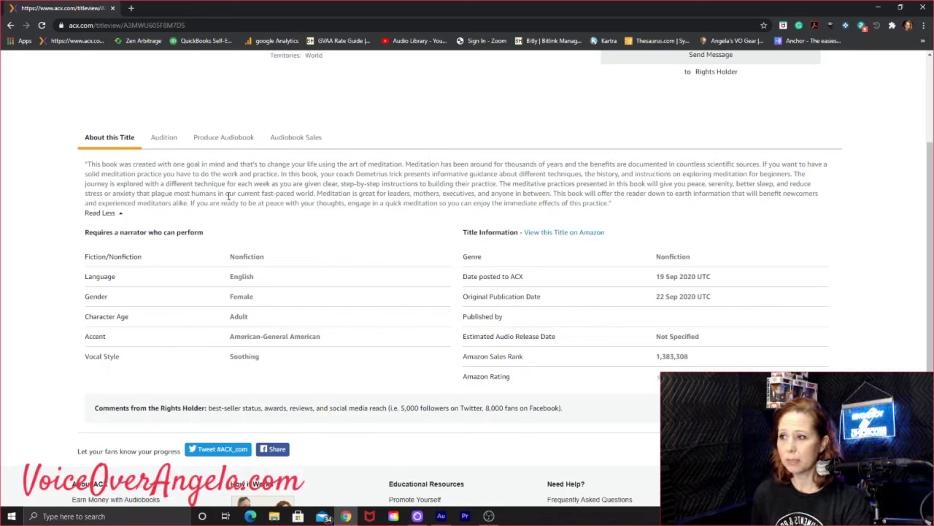
left_click(166, 139)
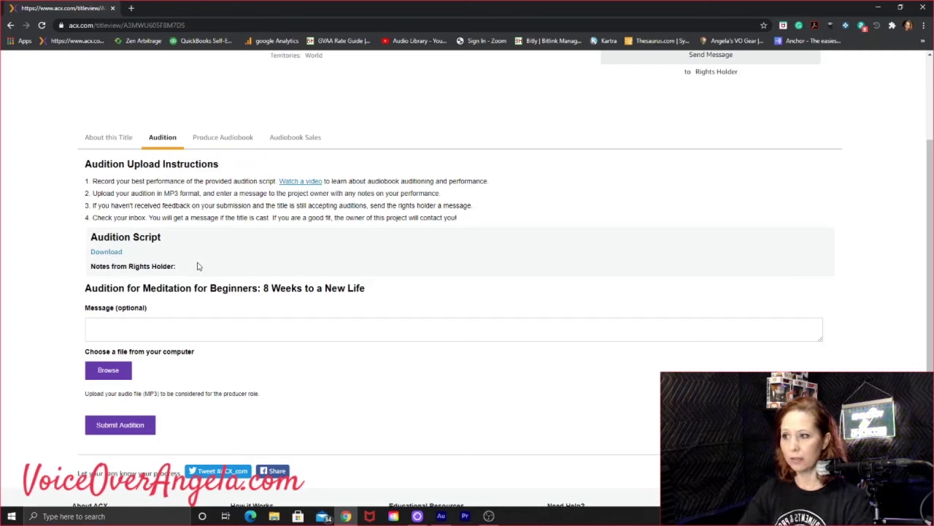
- Download the Beginner Meditation Week 2 audition script and read through the 7-page PDF in Chrome
left_click(107, 252)
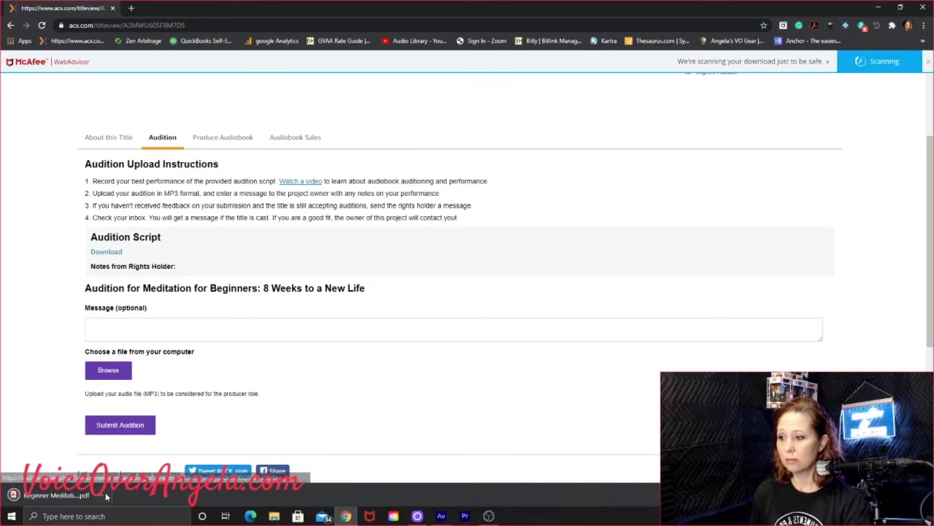
left_click(106, 497)
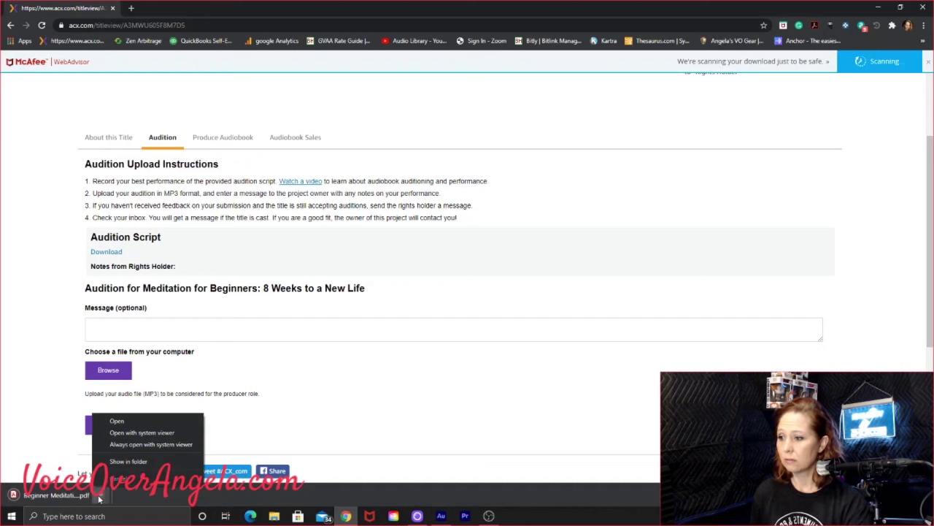
left_click(117, 421)
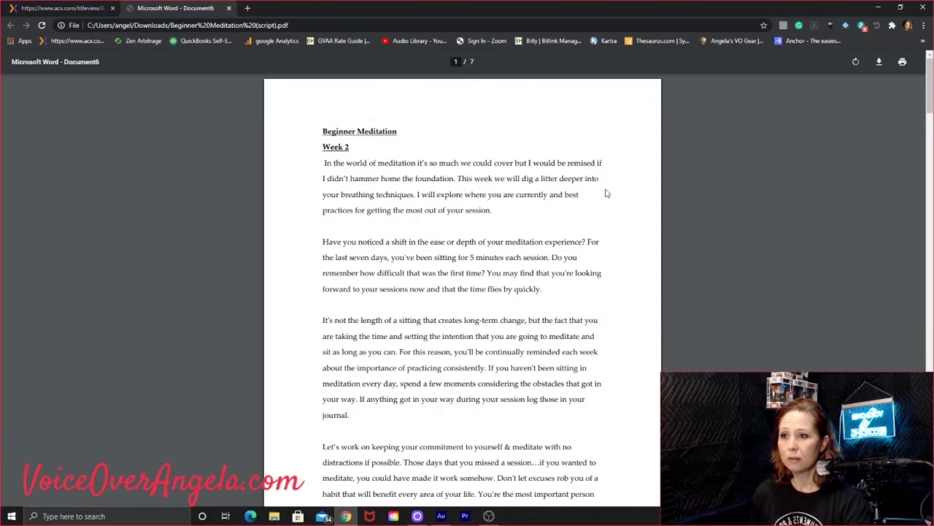
scroll(605, 193, "down", 10)
scroll(605, 193, "down", 15)
scroll(606, 193, "down", 15)
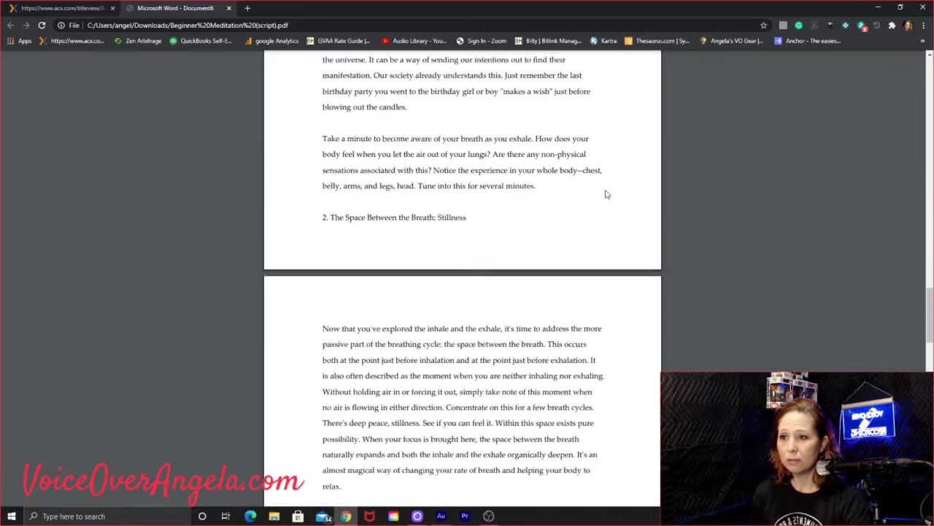
scroll(606, 194, "down", 15)
scroll(605, 194, "up", 20)
scroll(605, 194, "up", 5)
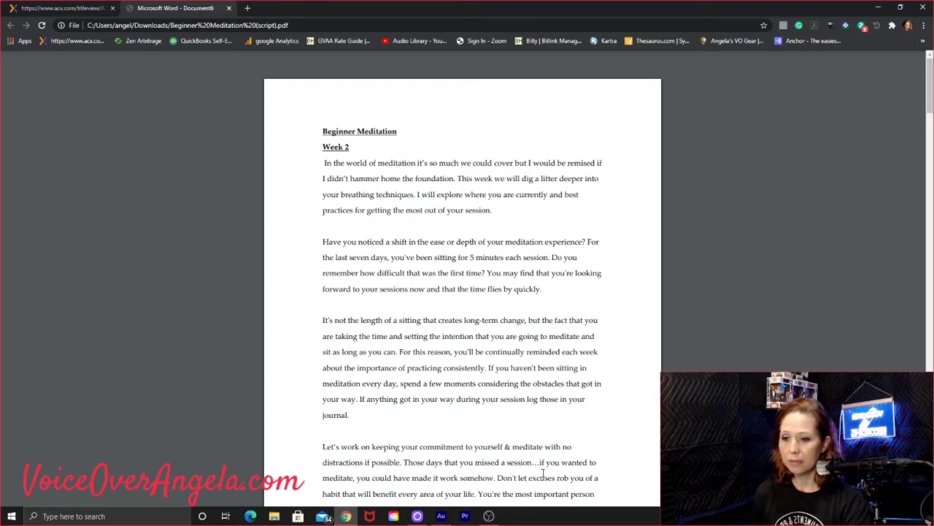
- In Audition, close the currently loaded audio file
left_click(441, 516)
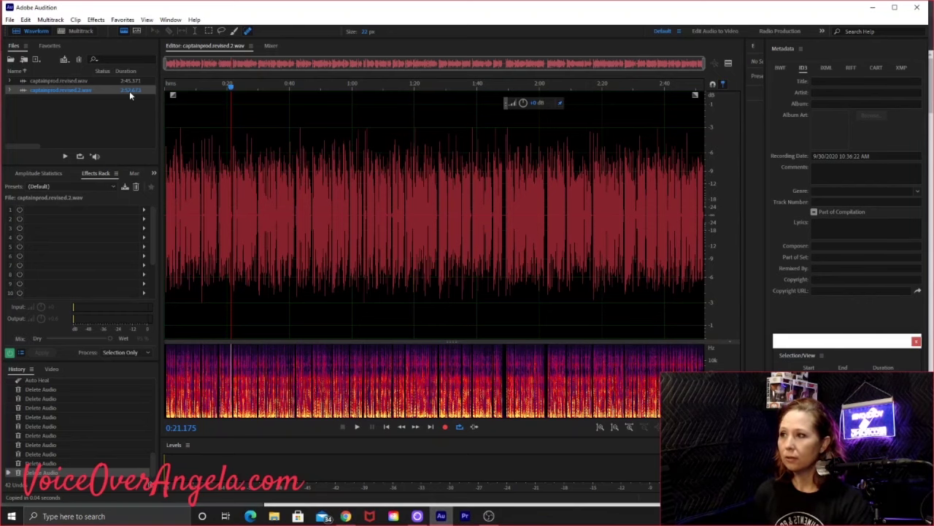
right_click(46, 86)
left_click(82, 133)
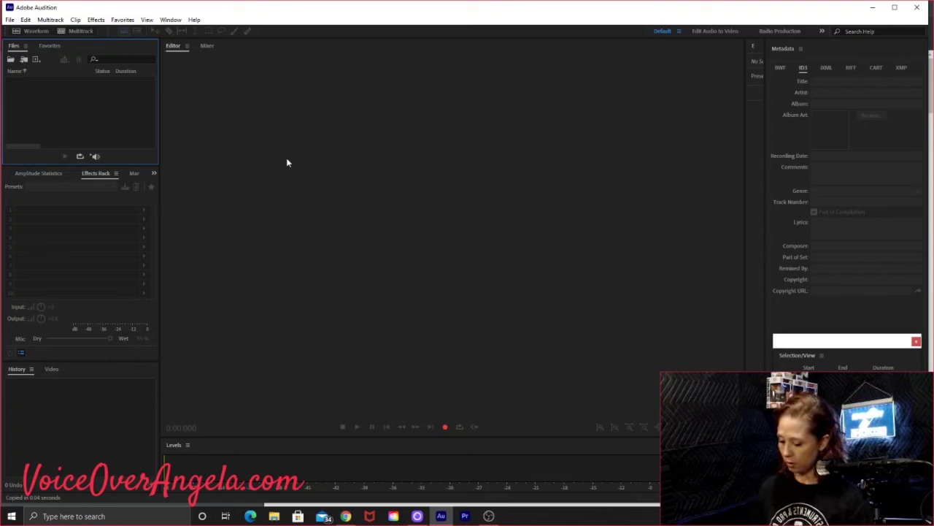
- Start a new audio file named with the narrator's name followed by 'audition'
key("ctrl+shift+n")
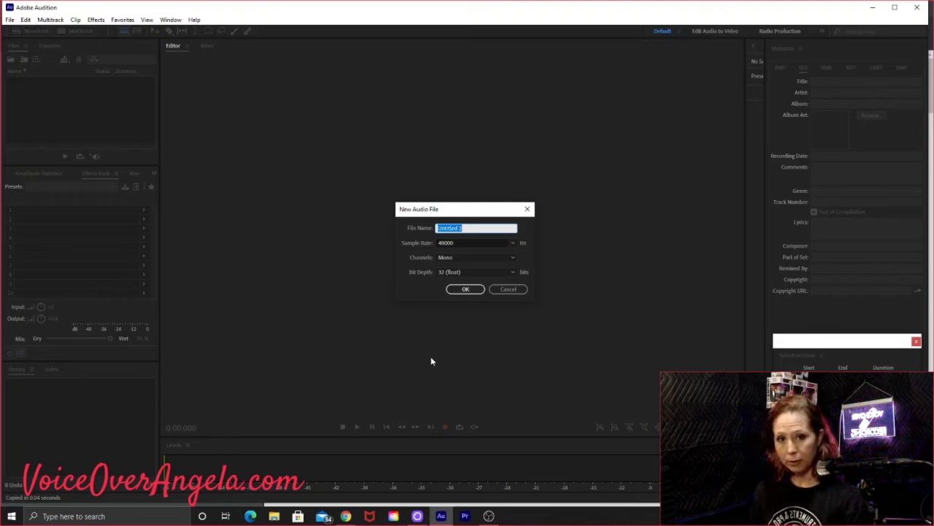
type("angela")
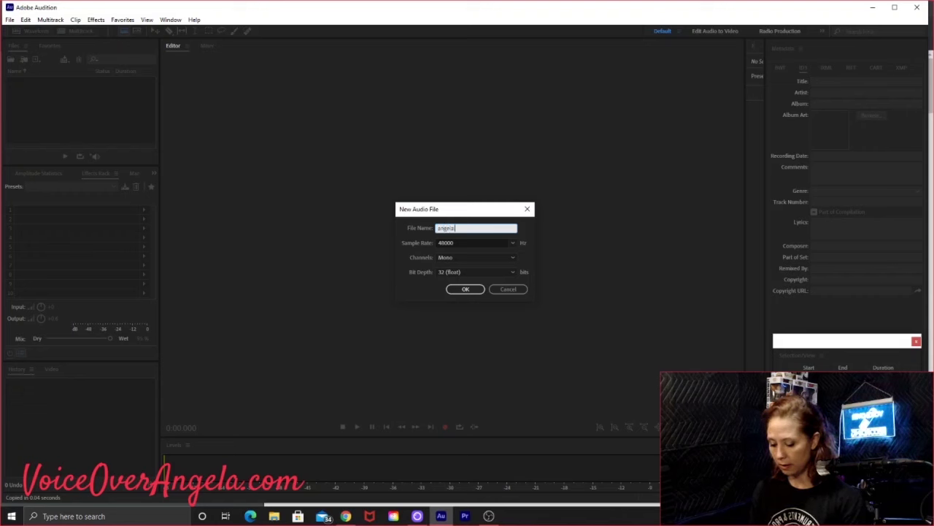
type("_ch")
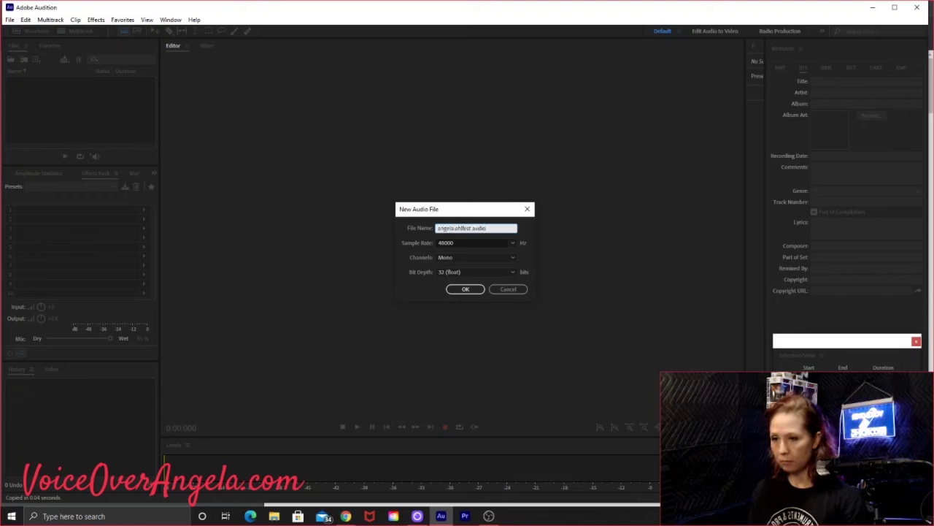
type("fest audition")
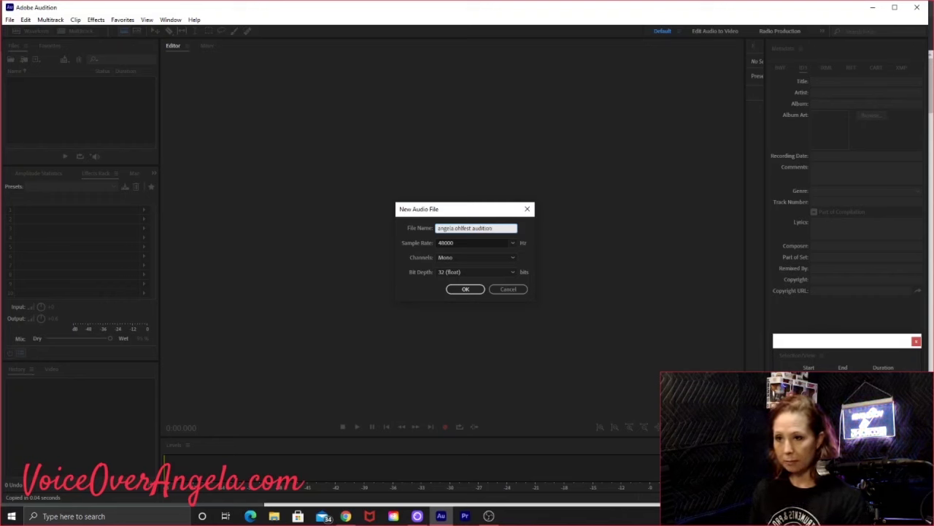
- Return to the ACX audition page in Chrome and dismiss the McAfee security pop-up
left_click(345, 517)
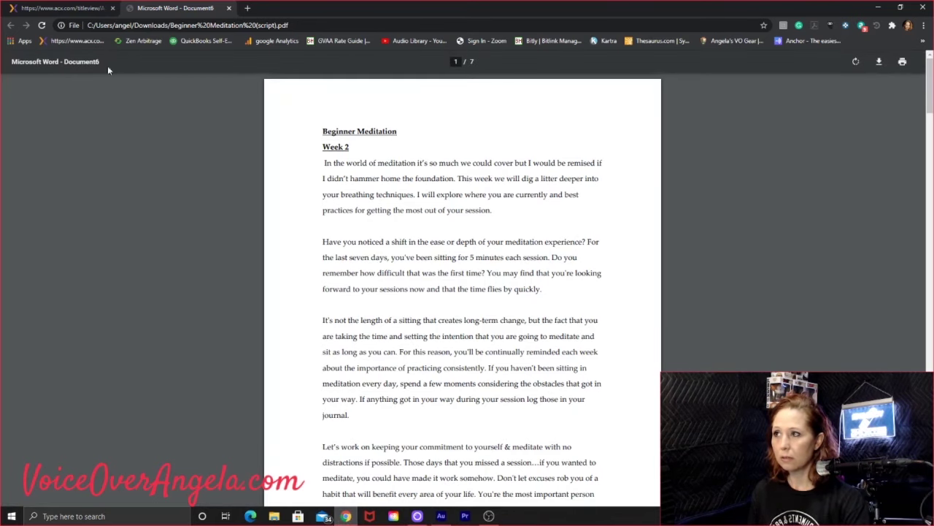
left_click(67, 14)
scroll(182, 138, "up", 2)
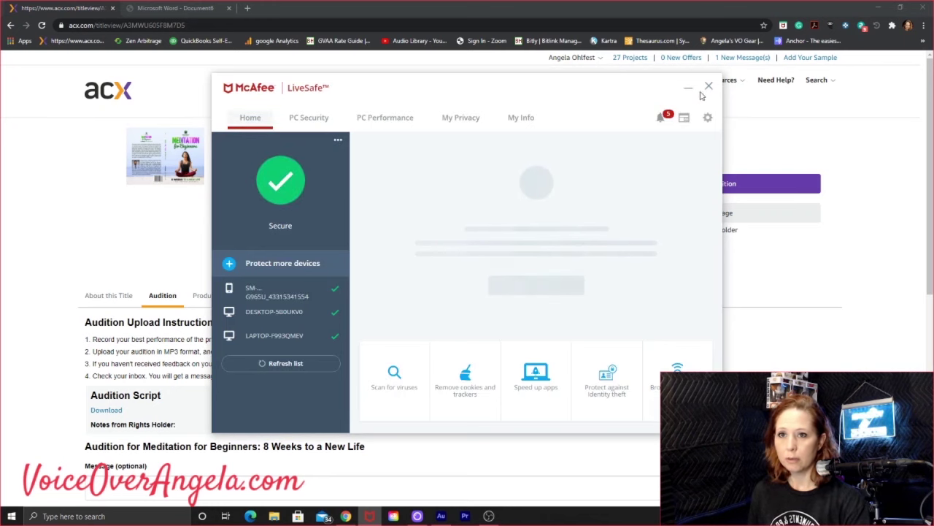
left_click(709, 86)
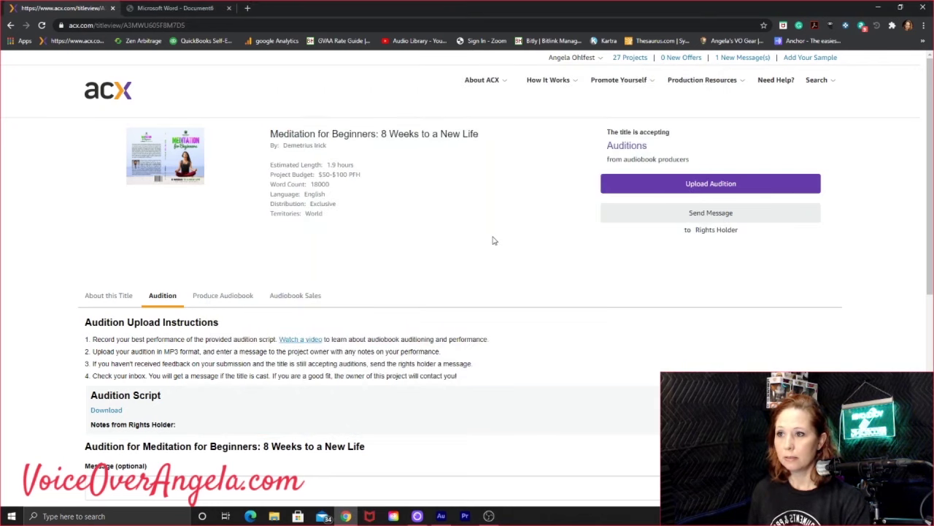
- Append 'meditation for beginners' to the file name and create it at 44100 Hz, 16-bit
left_click(441, 516)
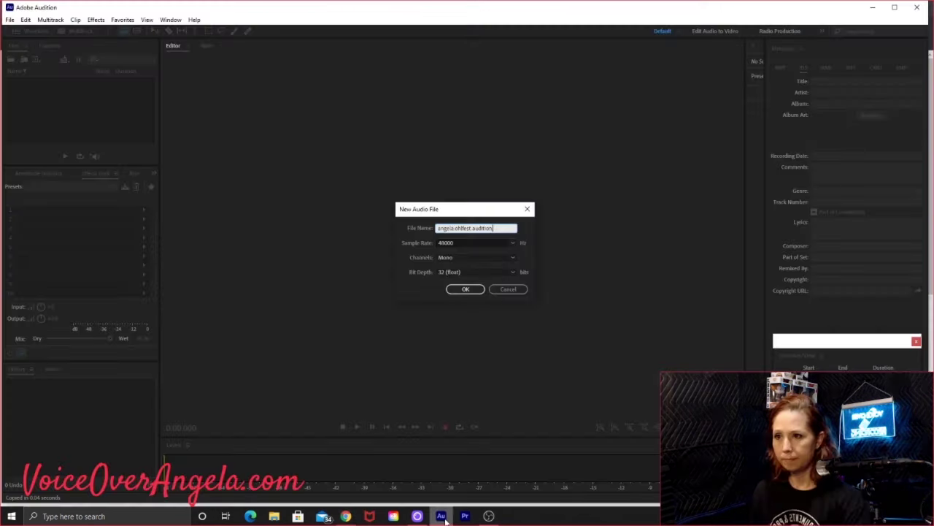
type("medita")
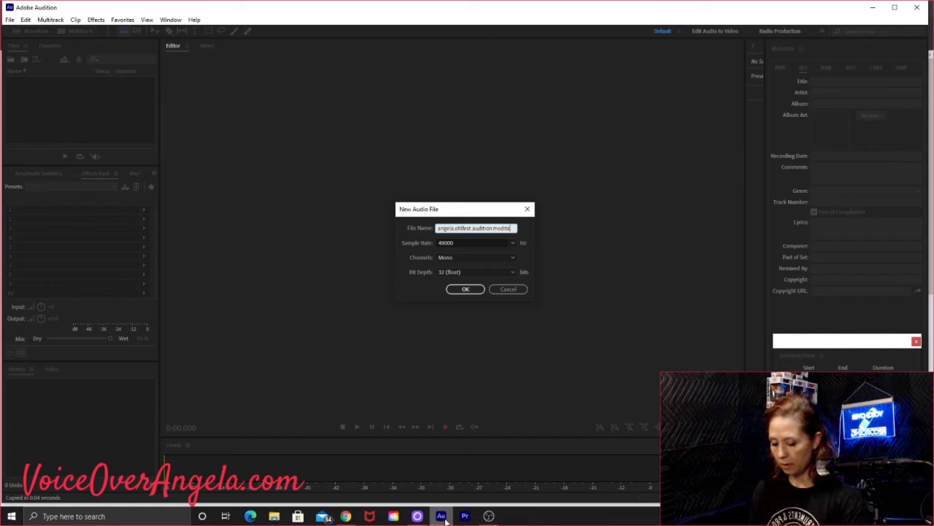
type("tion for be")
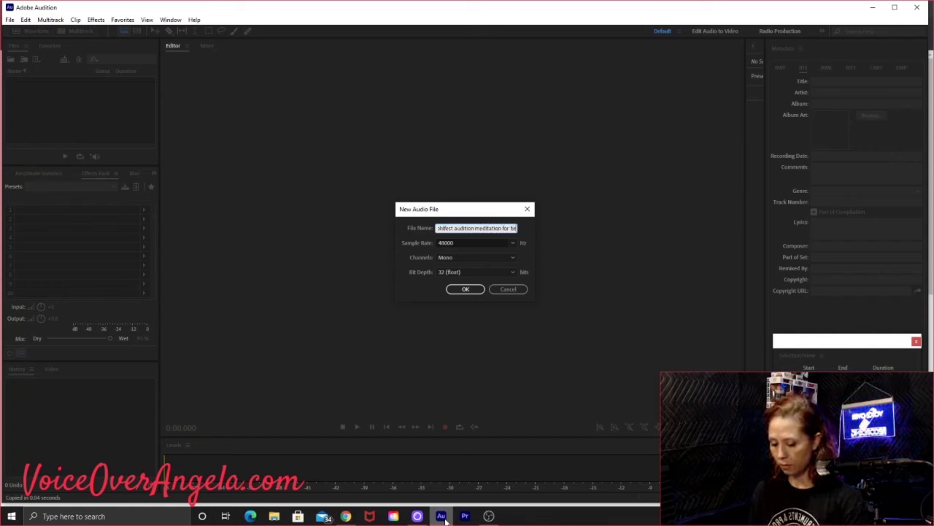
type("ginners")
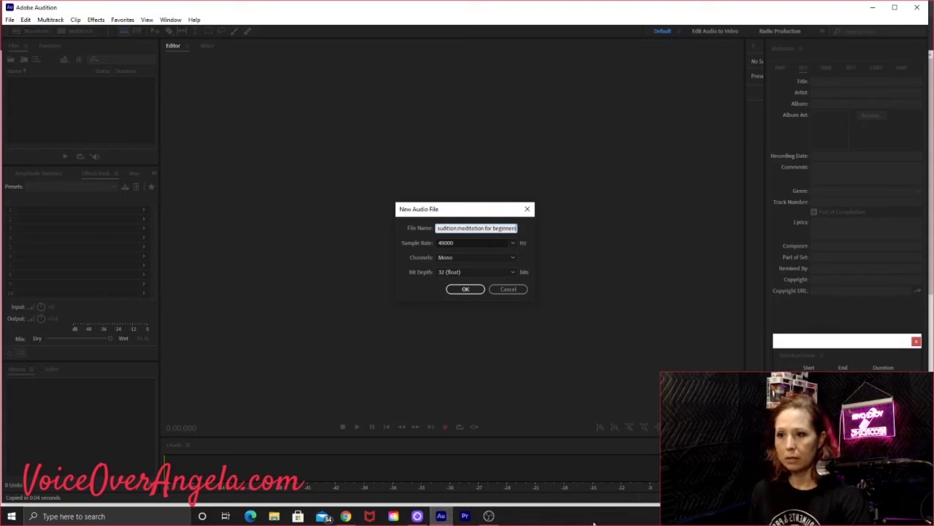
left_click(512, 244)
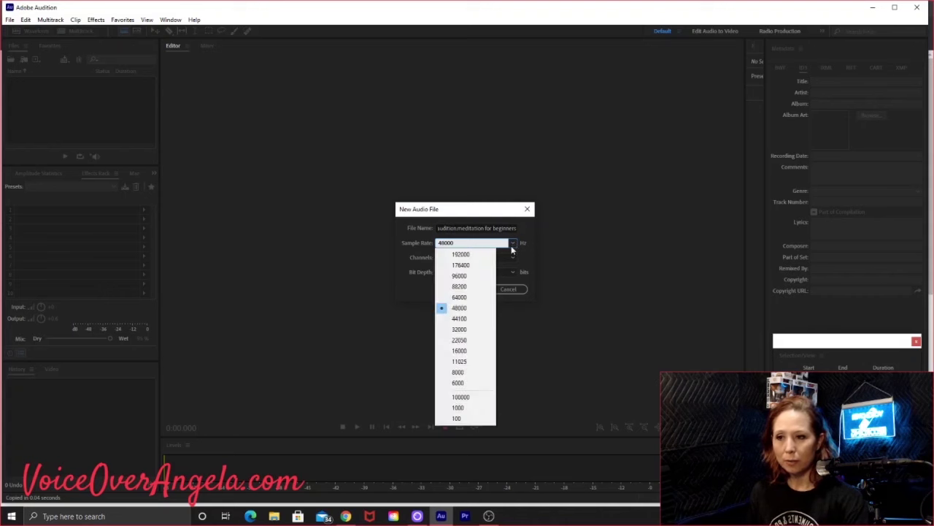
left_click(460, 318)
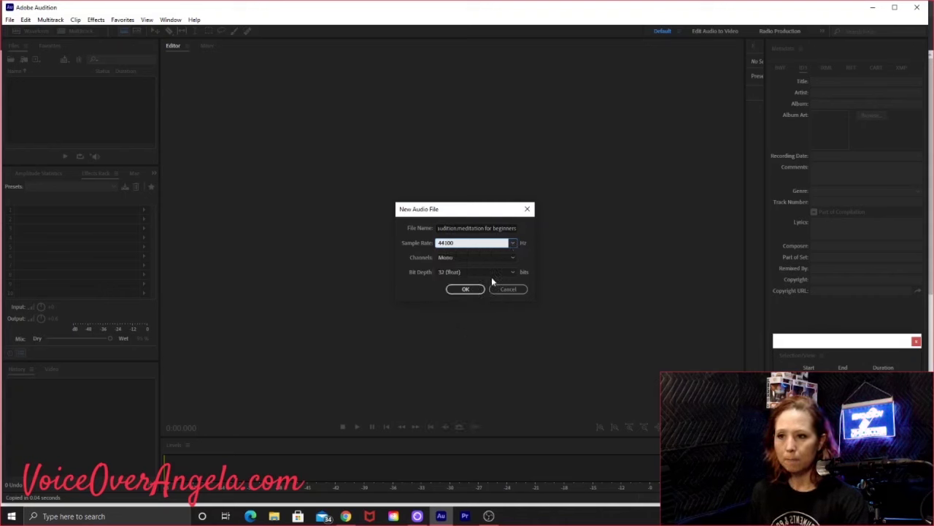
left_click(493, 273)
left_click(460, 294)
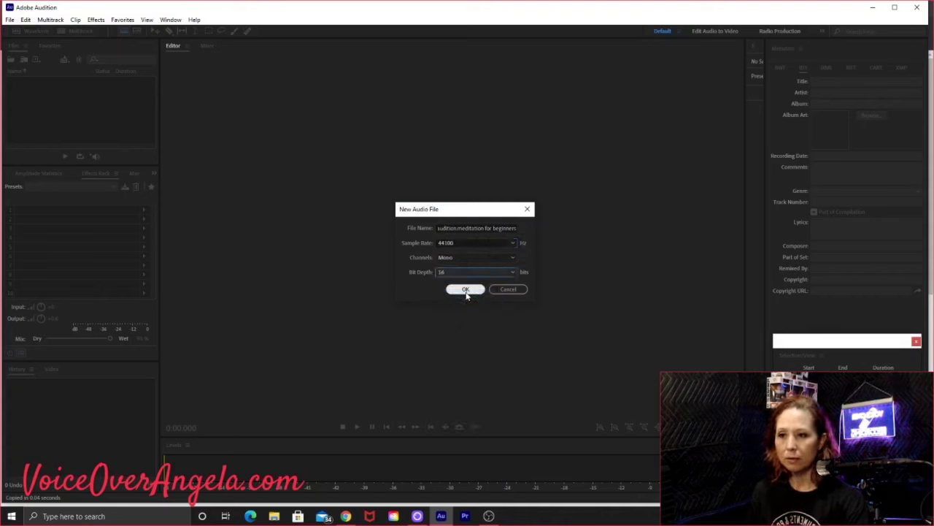
left_click(466, 289)
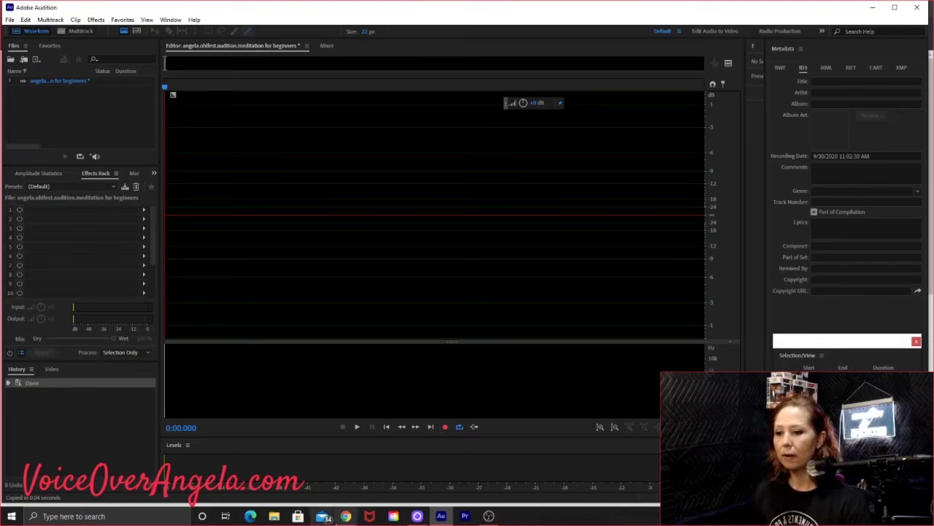
- Start recording the audition narration into the new empty file
left_click(445, 427)
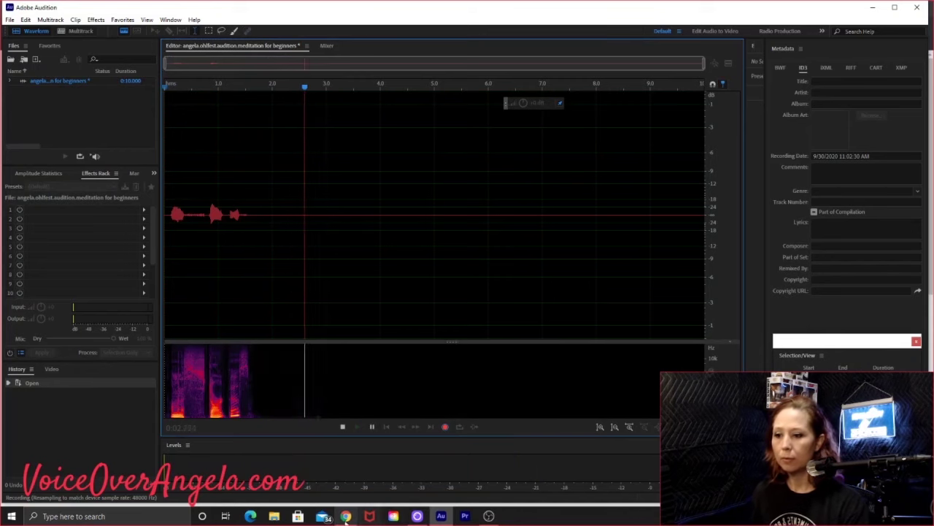
- Bring up the Beginner Meditation script PDF in Chrome to read aloud
left_click(394, 516)
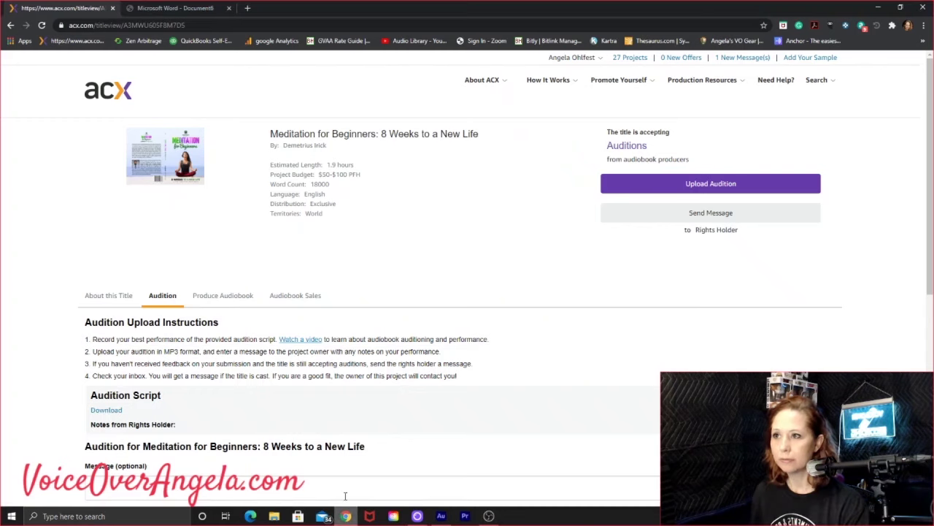
left_click(167, 8)
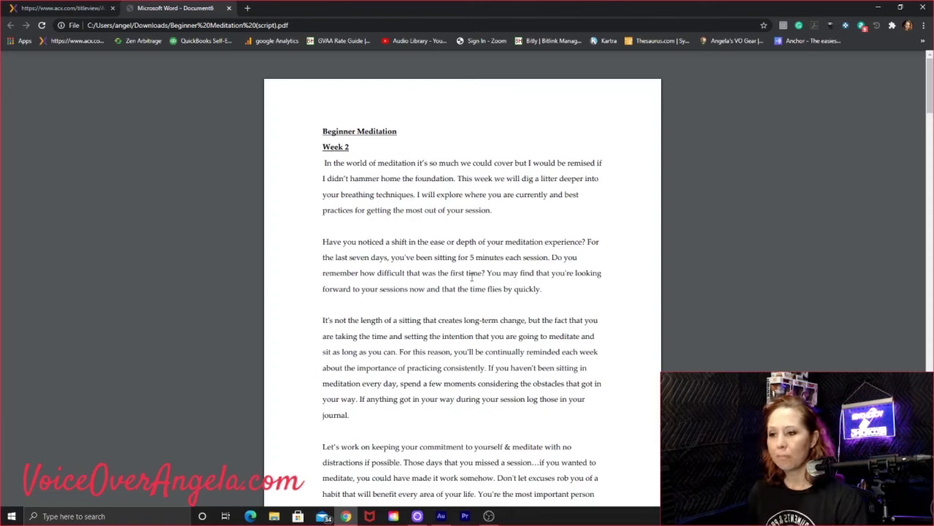
- Stop the recording in Audition, keeping the 1:56.639 narration take
left_click(442, 517)
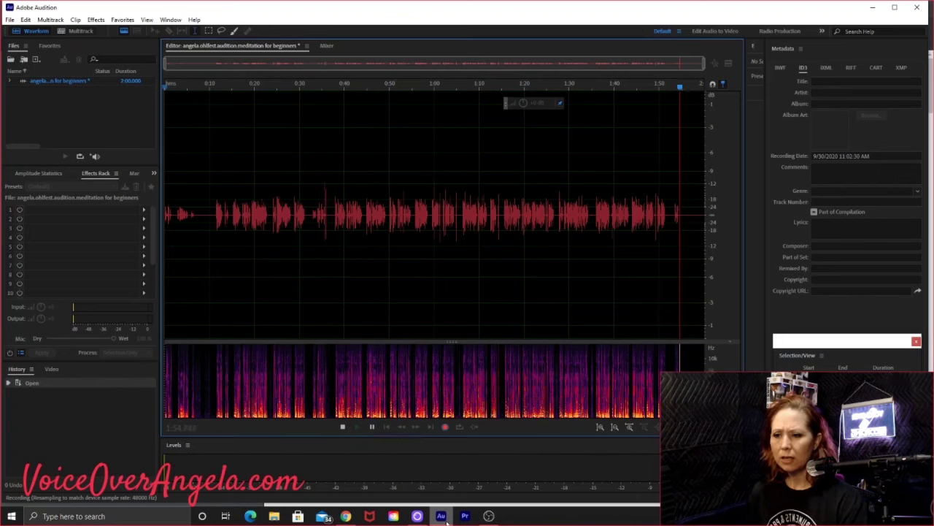
left_click(343, 426)
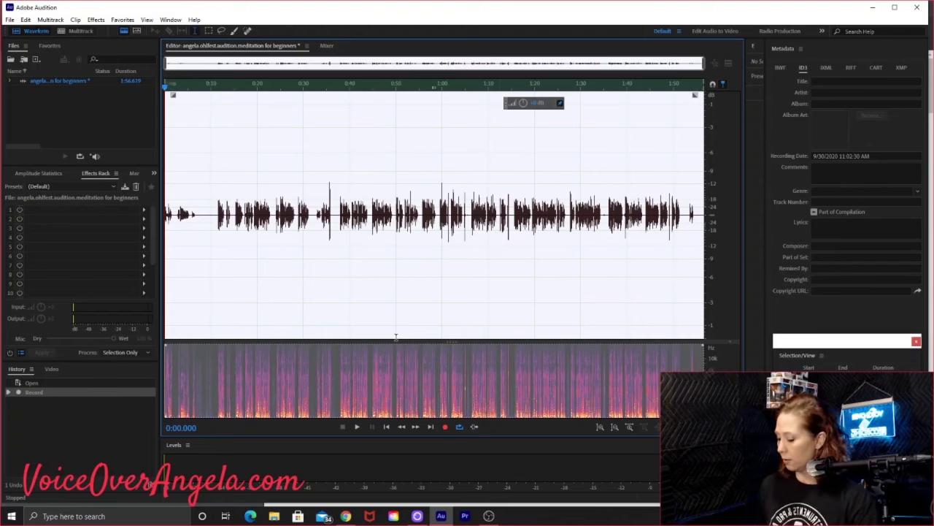
- Load the Audiobook preset into the Effects Rack and review its DeNoise-to-Hard Limiter chain
left_click(113, 189)
key("Escape")
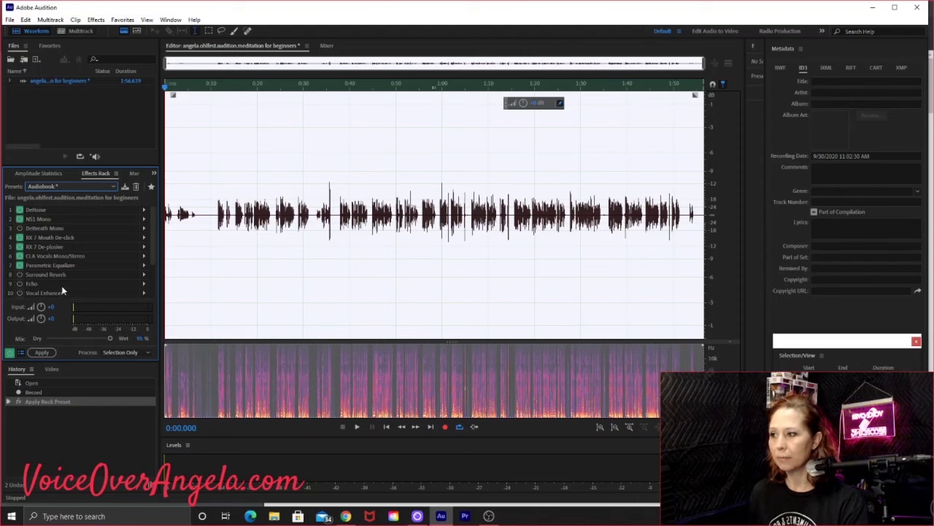
scroll(46, 274, "down", 2)
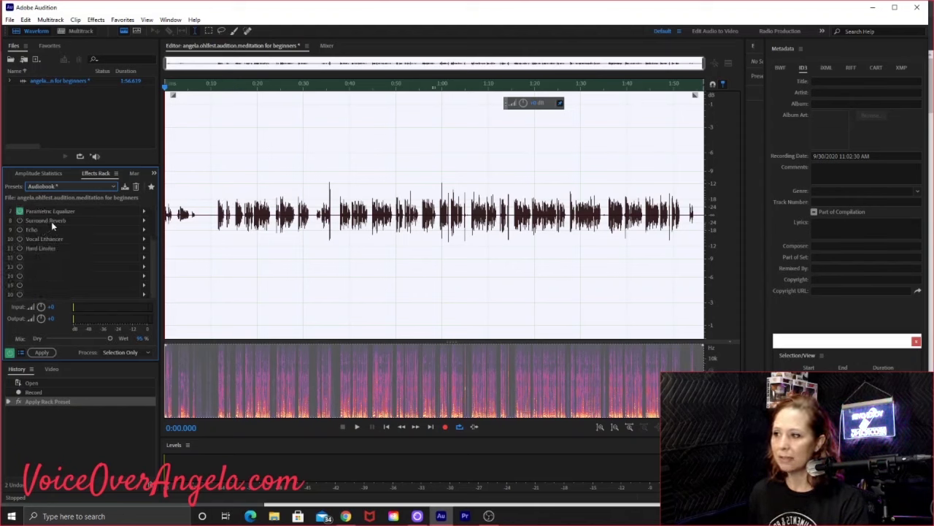
scroll(46, 216, "up", 2)
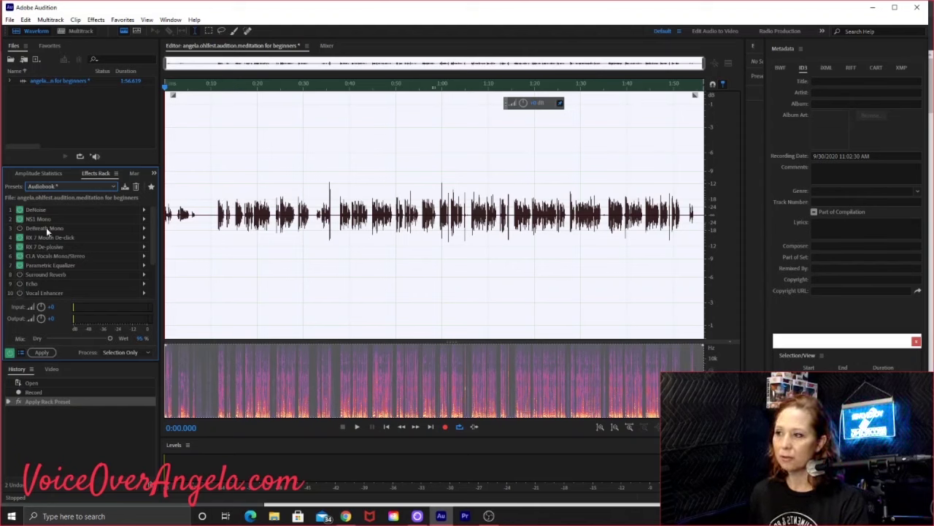
scroll(45, 281, "down", 2)
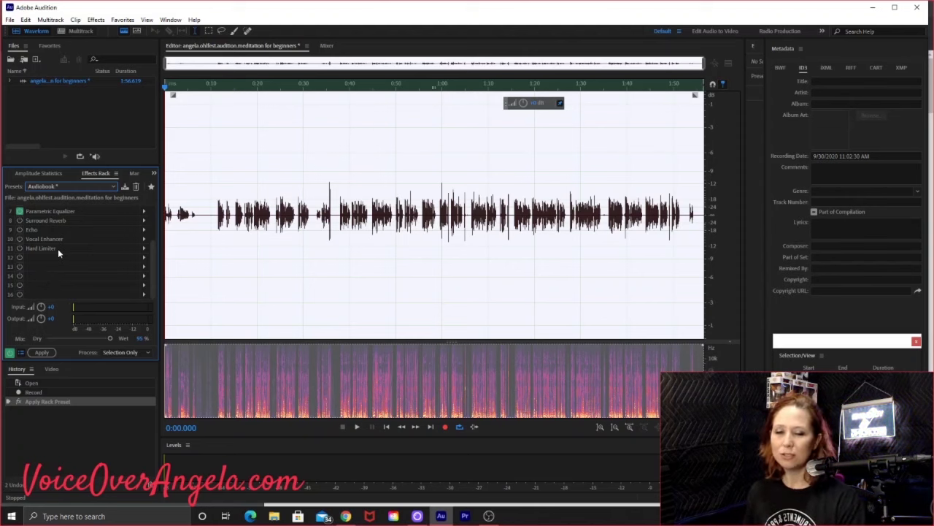
scroll(58, 248, "up", 3)
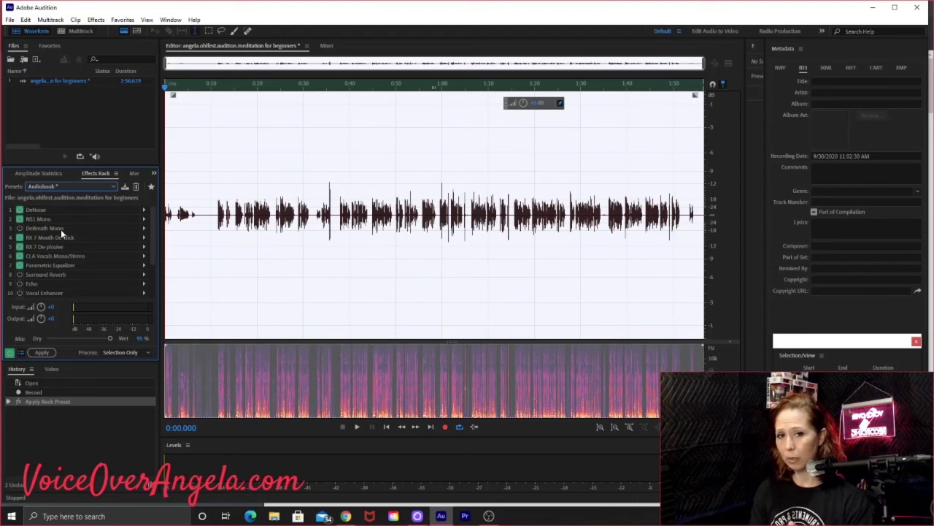
- Apply the Audiobook effects chain to the entire 1:56.639 narration take
left_click(42, 352)
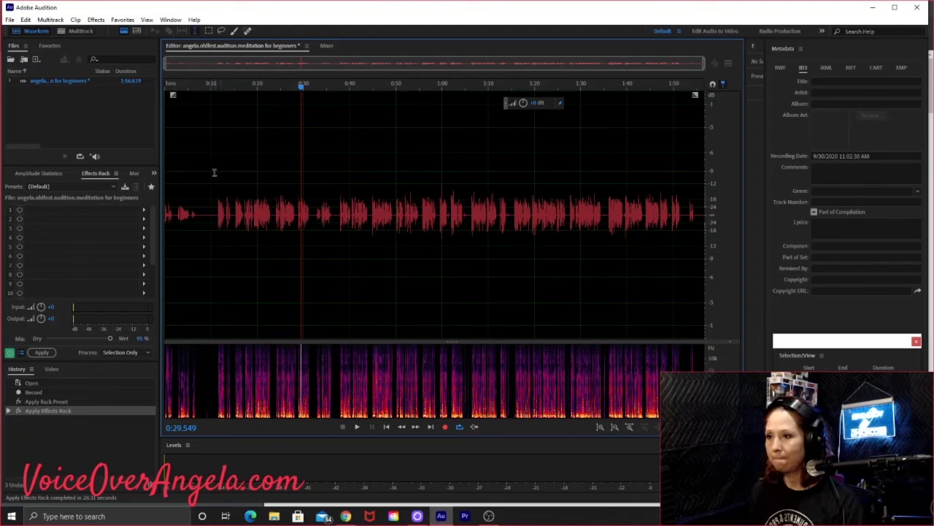
- Play back the processed take and delete the opening stretch, trimming it to 1:47.155
left_click(211, 173)
key("space")
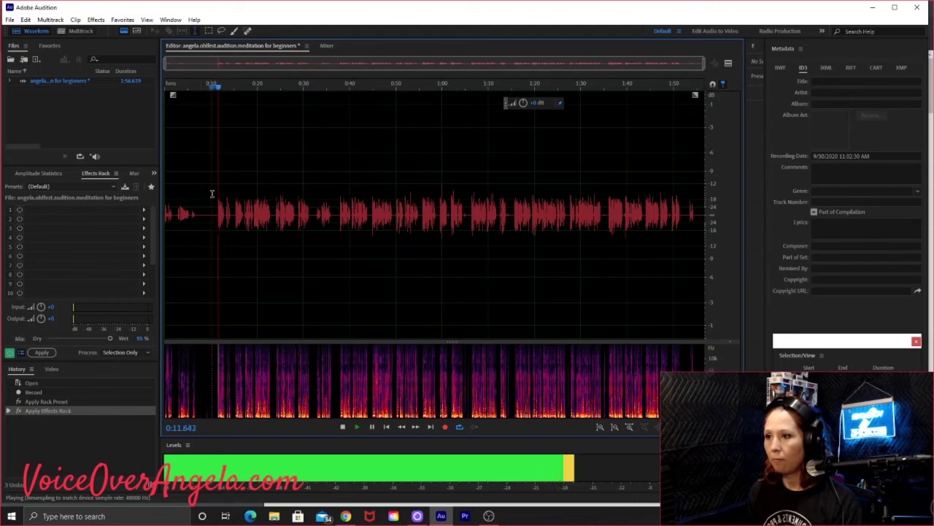
left_click_drag(208, 191, 165, 192)
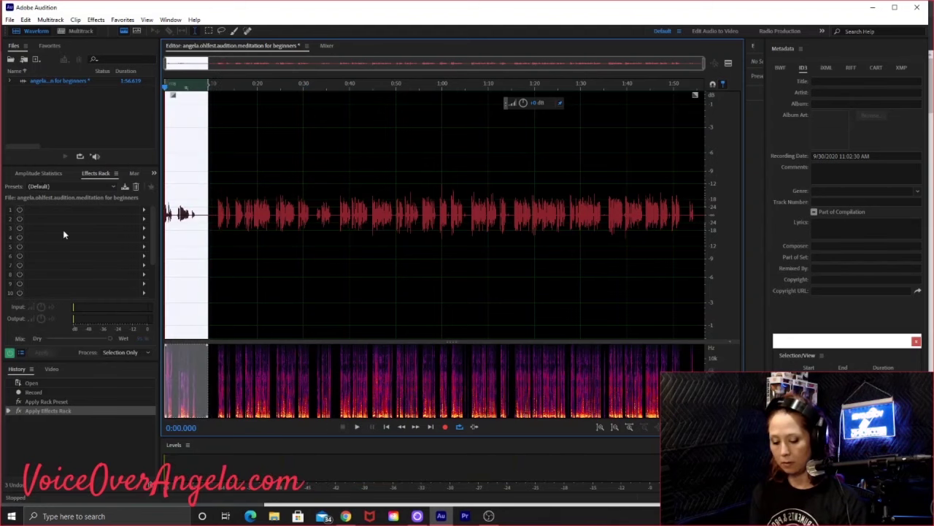
key("Delete")
scroll(170, 198, "up", 5)
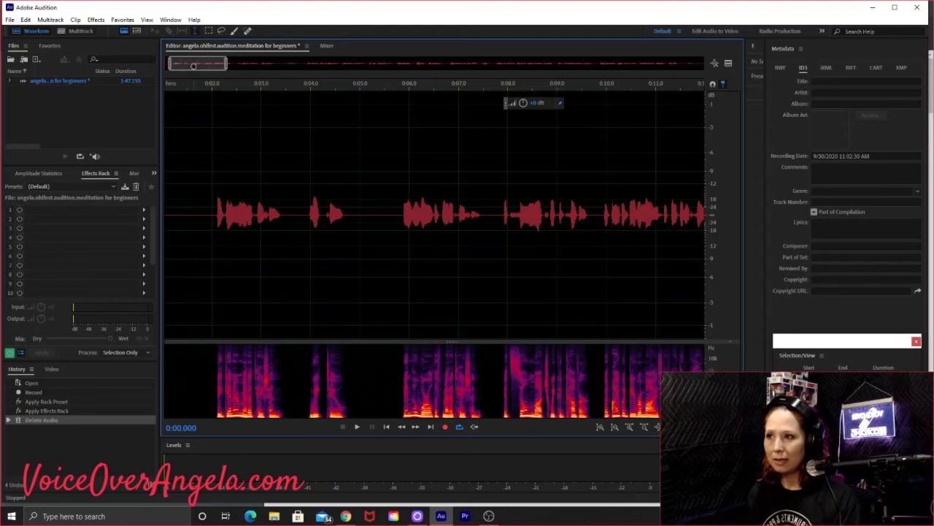
- Delete the remaining leading silence in two cuts, leaving the take at 1:45.953
left_click_drag(195, 64, 136, 76)
left_click_drag(207, 138, 165, 139)
key("Delete")
left_click_drag(173, 194, 163, 186)
key("Delete")
key("Delete")
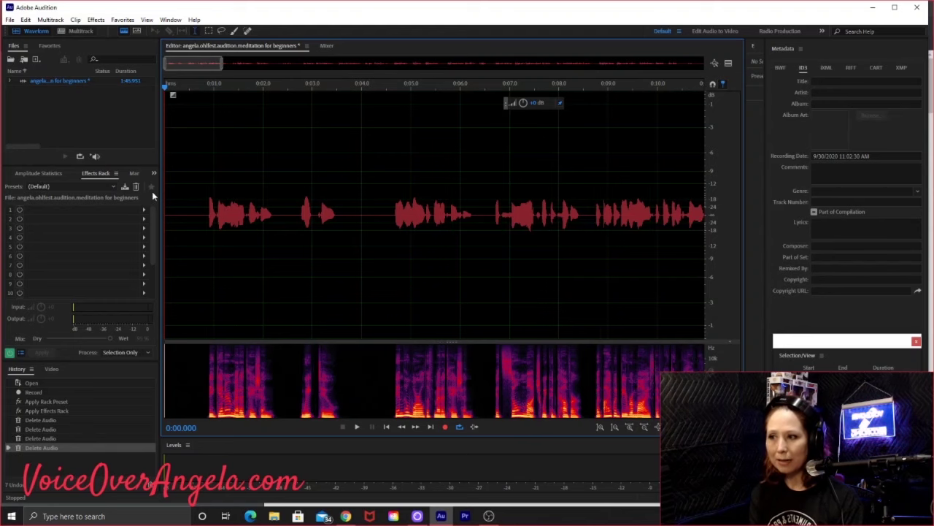
- Place the playhead near the start and zoom out to the full file
left_click(197, 176)
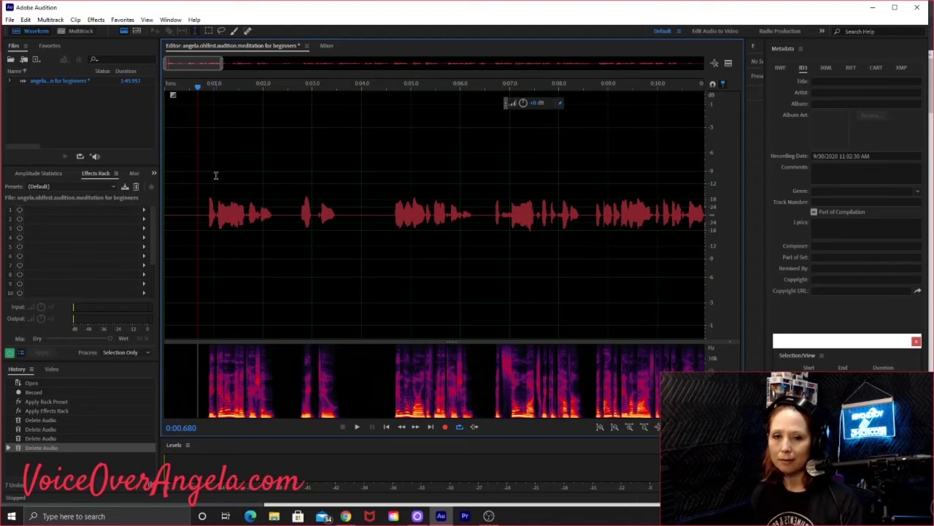
scroll(216, 176, "down", 5)
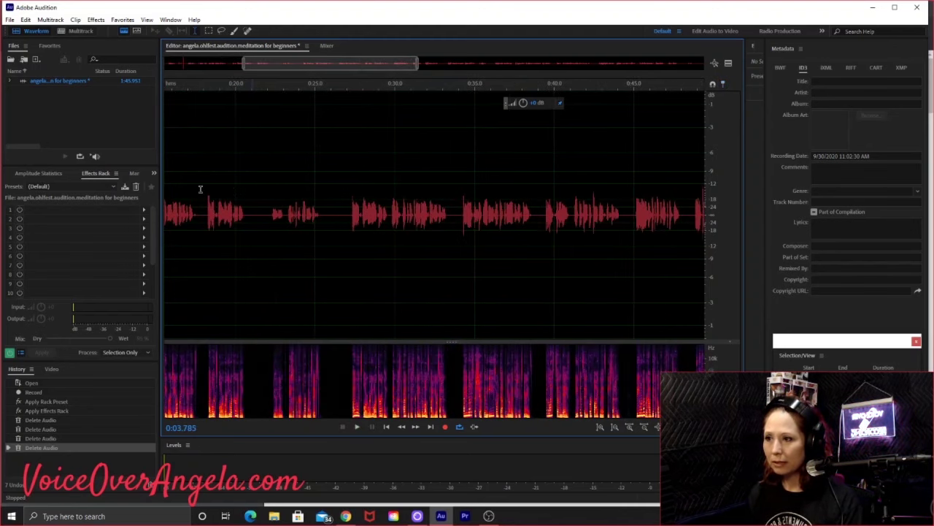
scroll(246, 183, "down", 3)
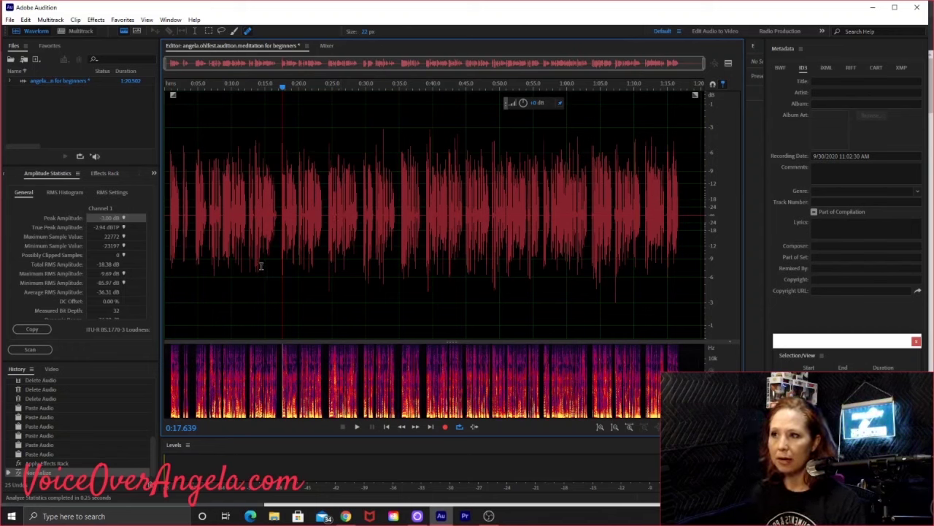
- Save the edited audition as a WAV file in Desktop > ACX Projects
left_click(9, 22)
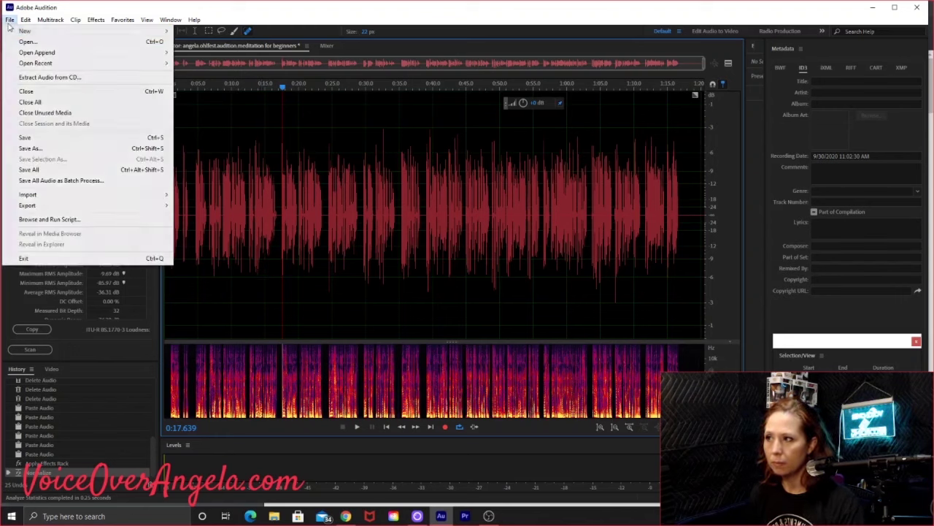
left_click(22, 147)
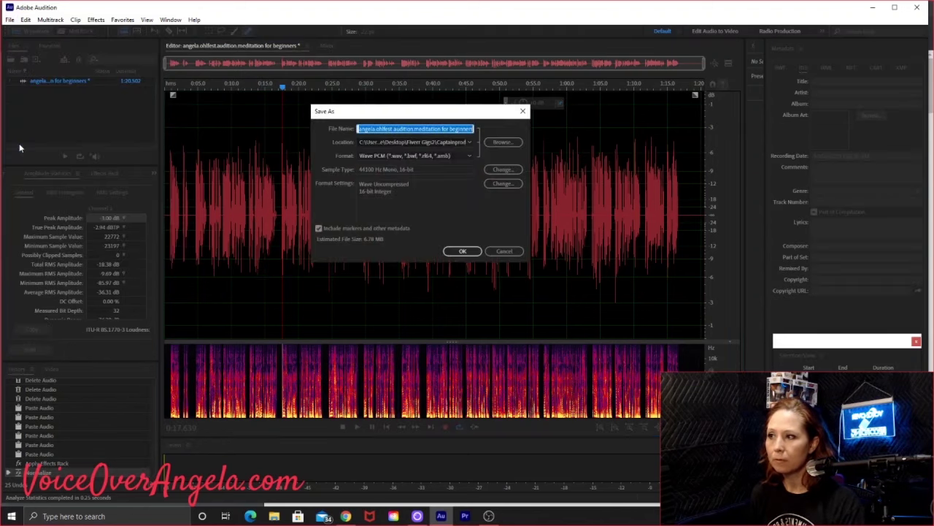
left_click(503, 142)
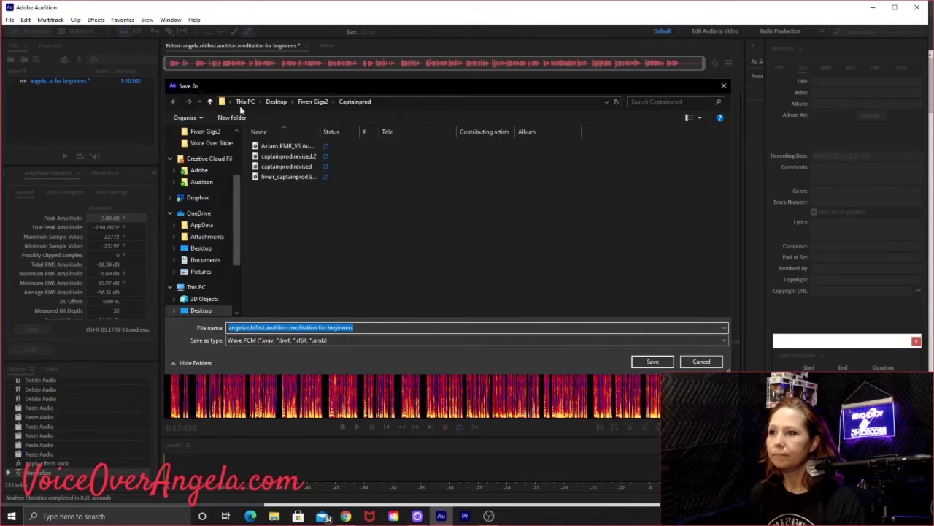
left_click(276, 101)
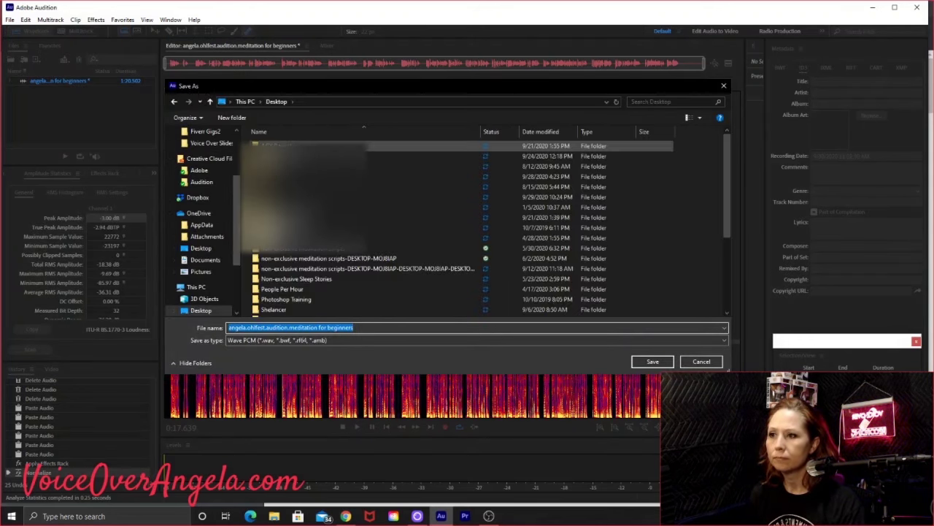
double_click(277, 146)
left_click(657, 361)
left_click(463, 252)
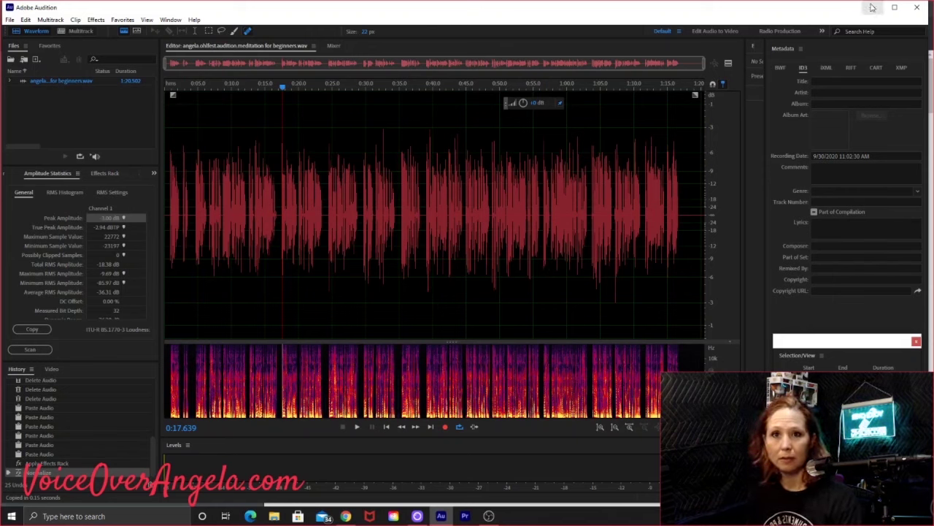
key("alt+Tab")
- On the ACX audition page, browse for the upload file, find only the WAV, and return to Audition
left_click(73, 8)
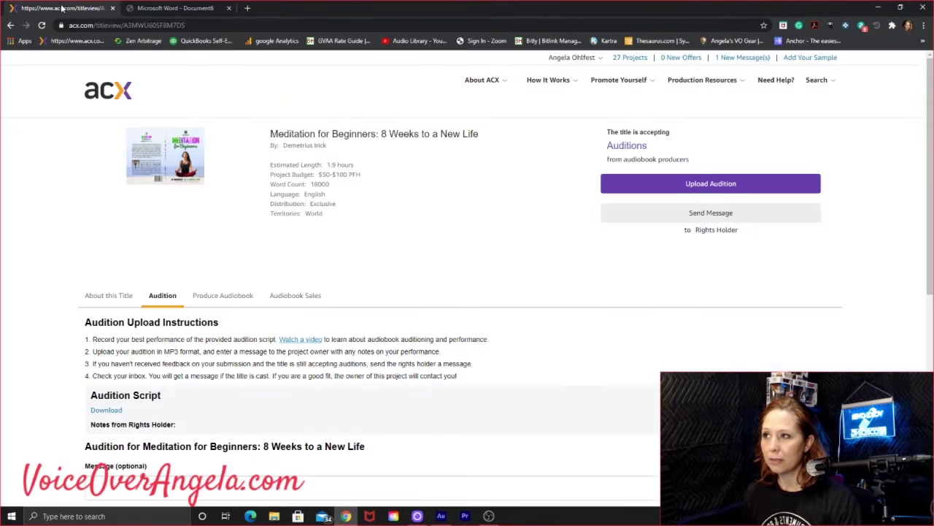
scroll(411, 190, "down", 2)
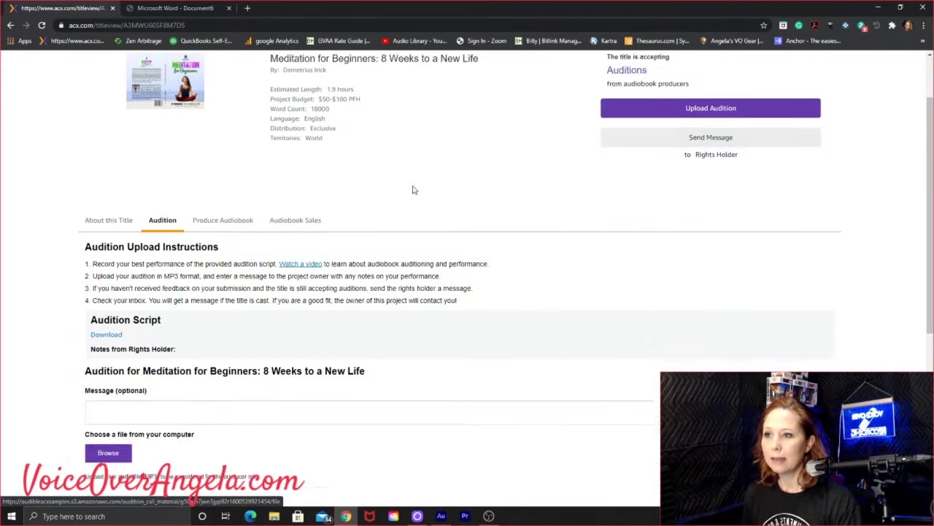
scroll(416, 201, "up", 2)
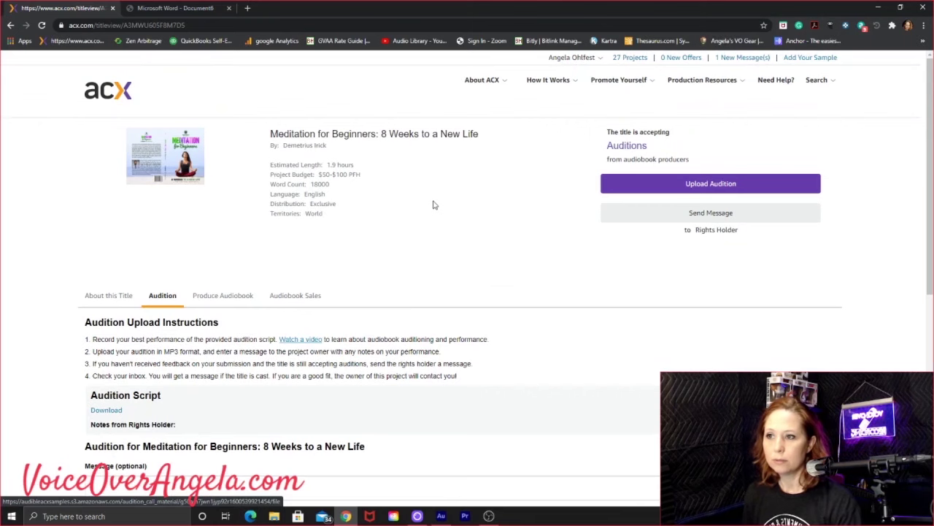
scroll(376, 208, "down", 2)
scroll(376, 207, "down", 2)
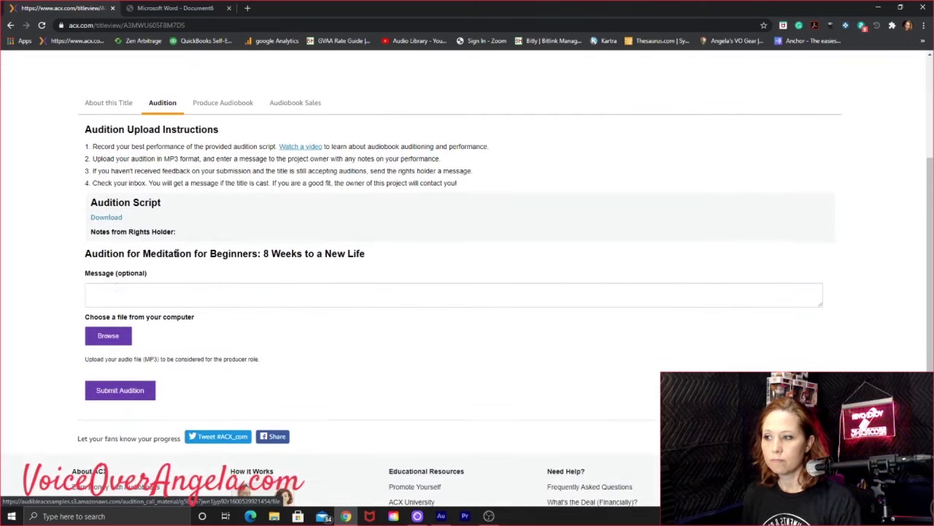
left_click(111, 338)
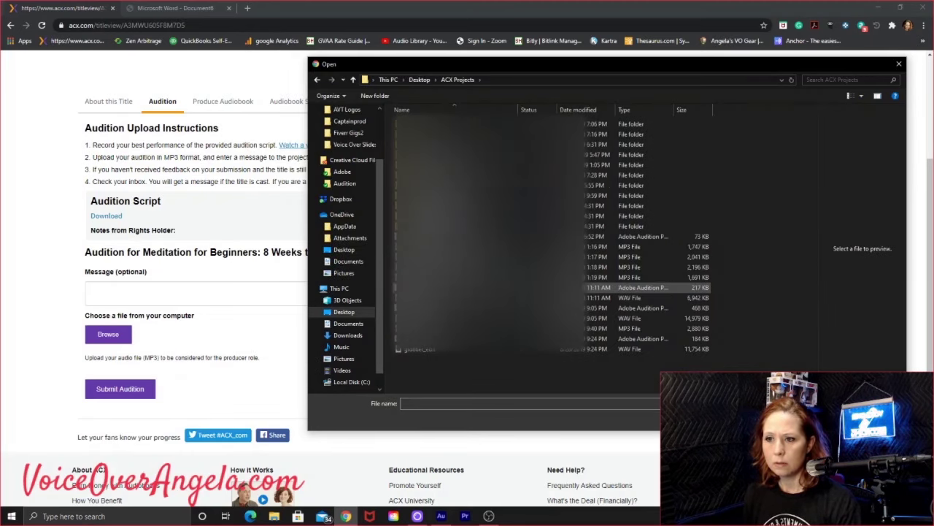
left_click(453, 298)
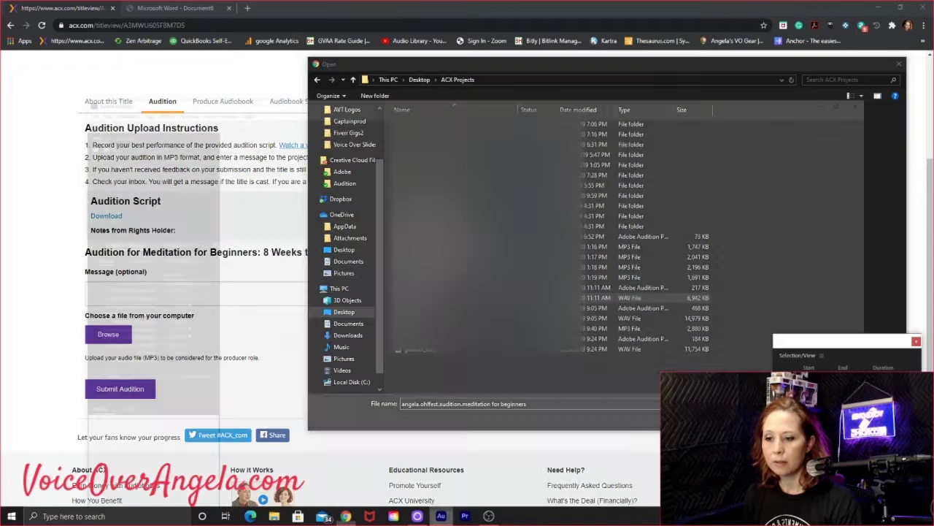
key("alt+Tab")
left_click(10, 19)
- Save a copy of the audition as MP3 Audio (*.mp3) at 192 Kbps CBR
left_click(29, 148)
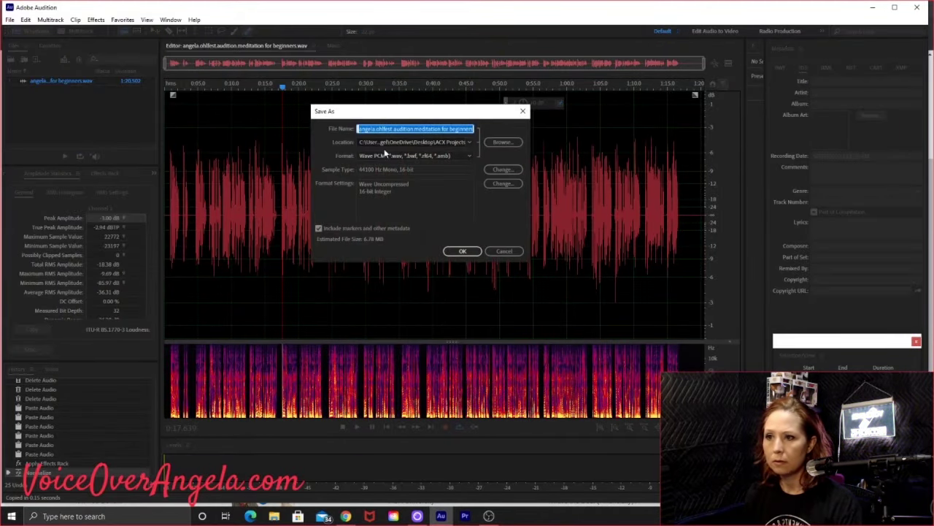
left_click(372, 156)
left_click(386, 265)
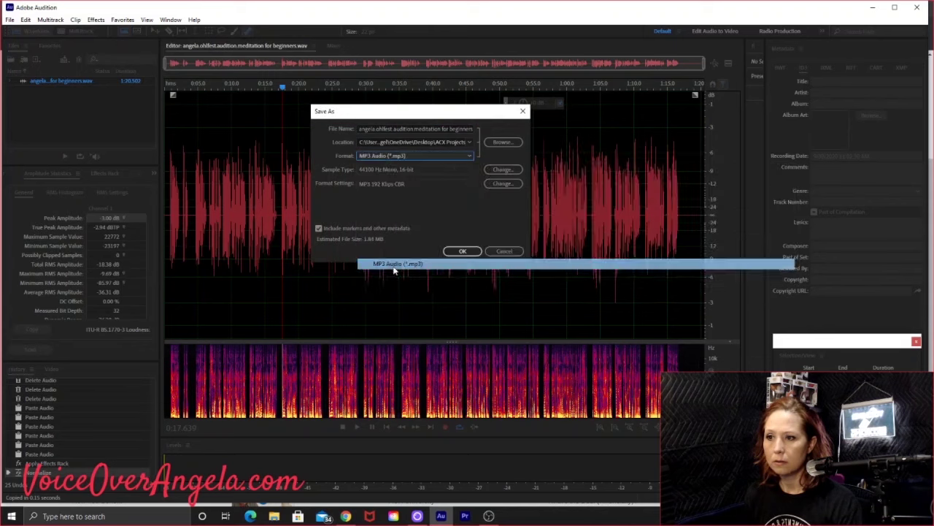
left_click(462, 251)
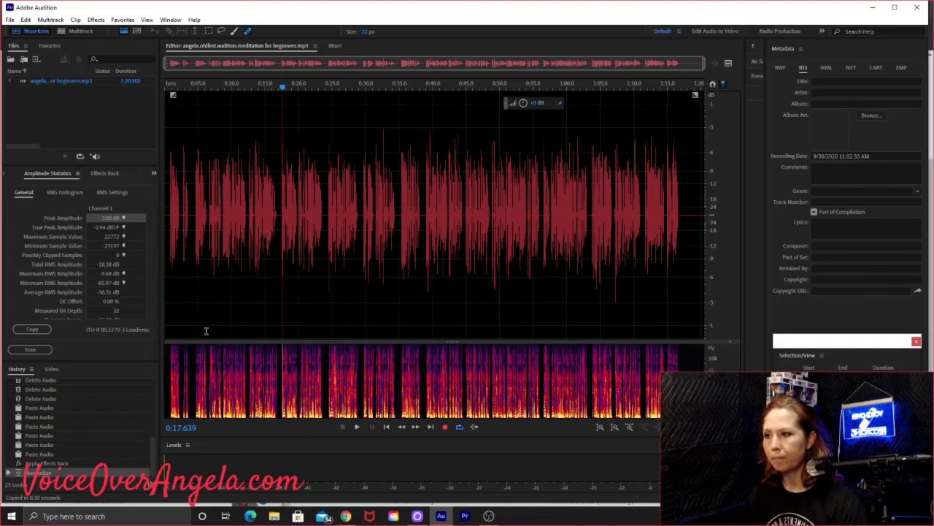
- Re-save the audition MP3 in ACX Projects, overwriting the existing file of the same name
left_click(10, 19)
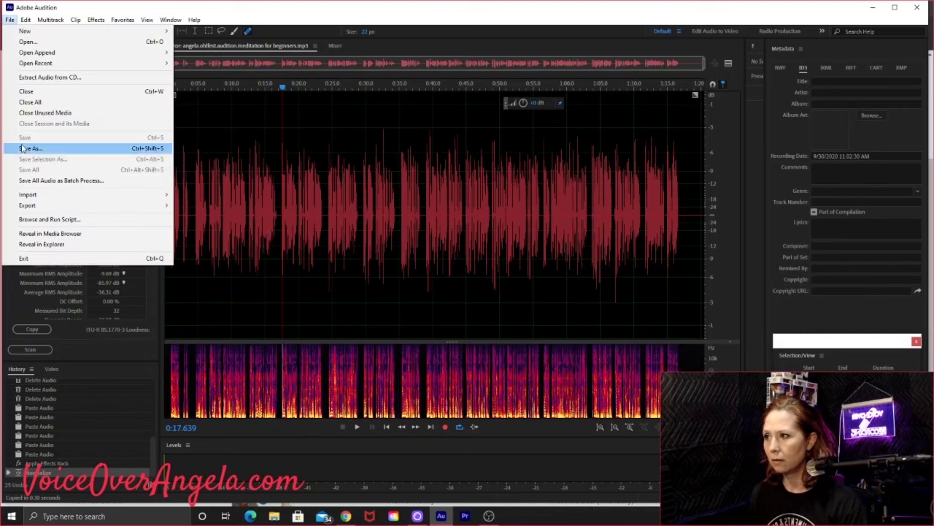
left_click(30, 148)
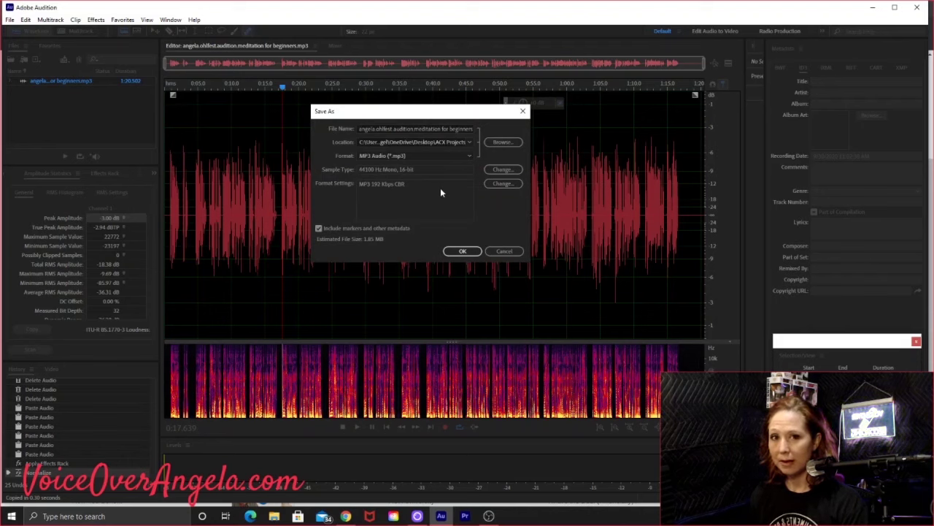
left_click(462, 252)
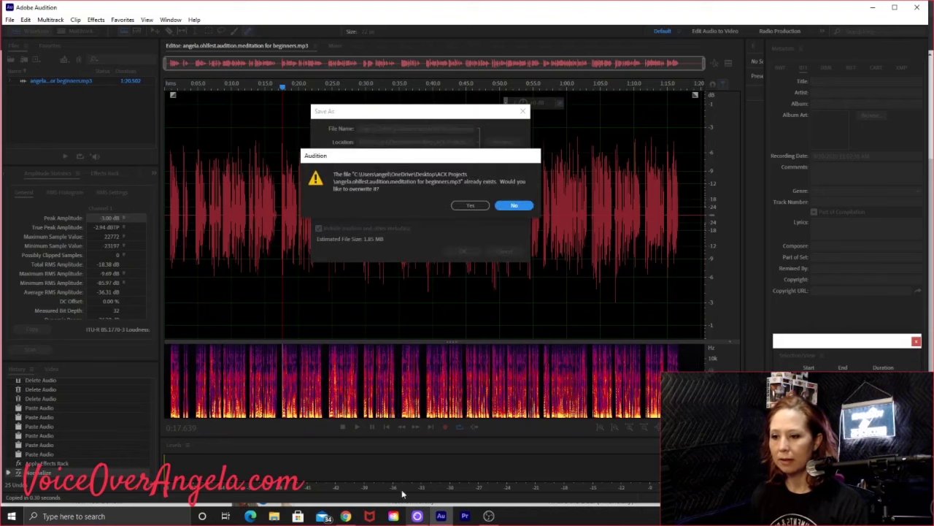
left_click(479, 208)
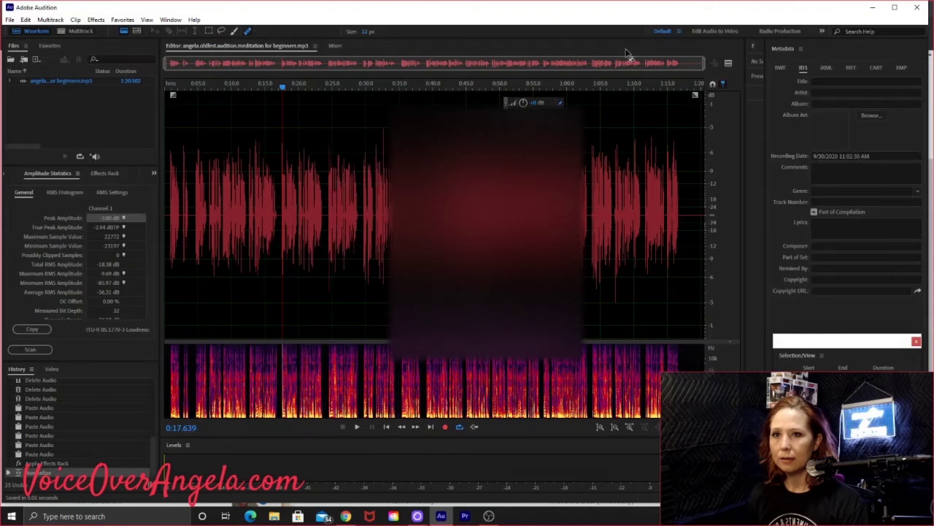
- Minimize Audition and pick the Meditation for Beginners MP3 in ACX's Open dialog
left_click(873, 8)
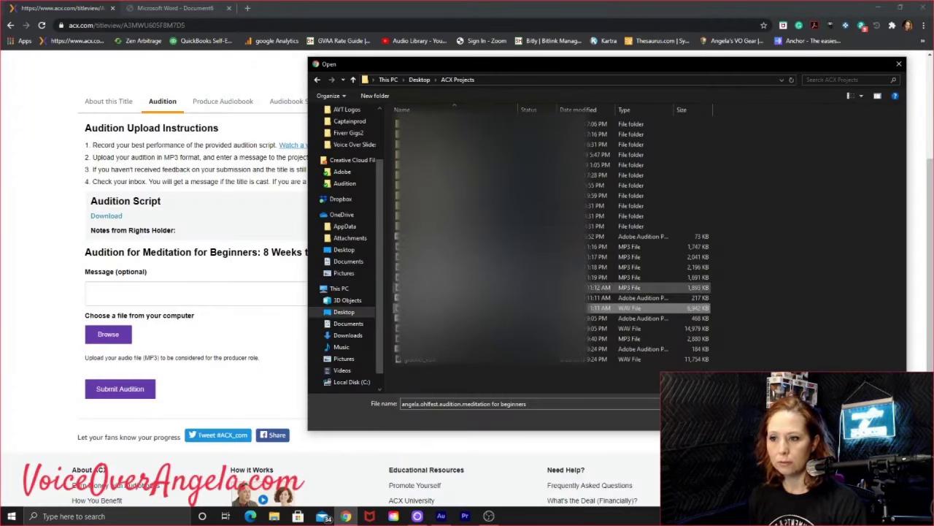
double_click(395, 287)
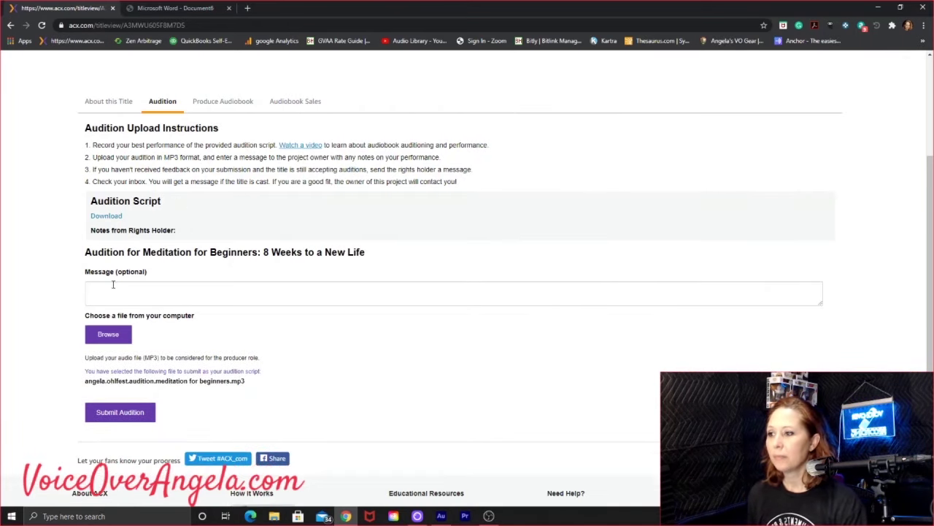
- Write a message thanking them for reviewing the audition and mentioning creating Meditations for clients
left_click(113, 285)
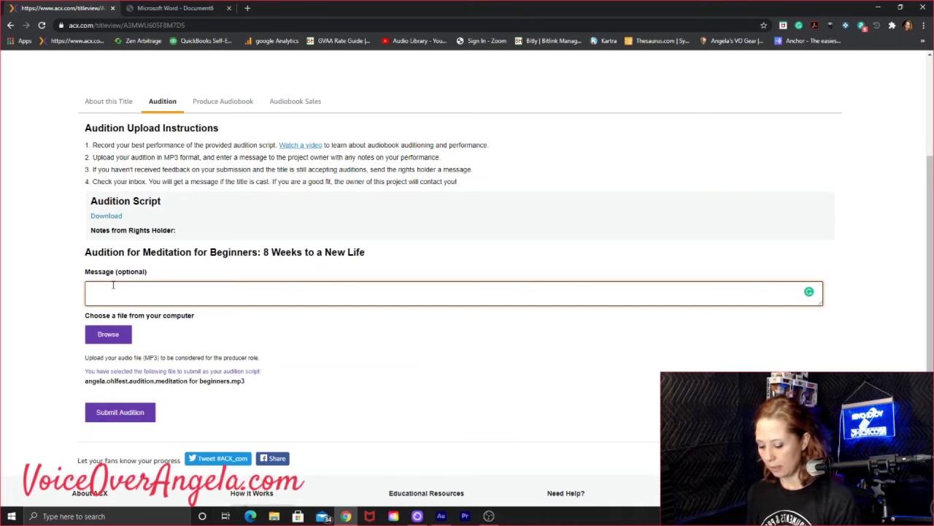
type("Hello and than")
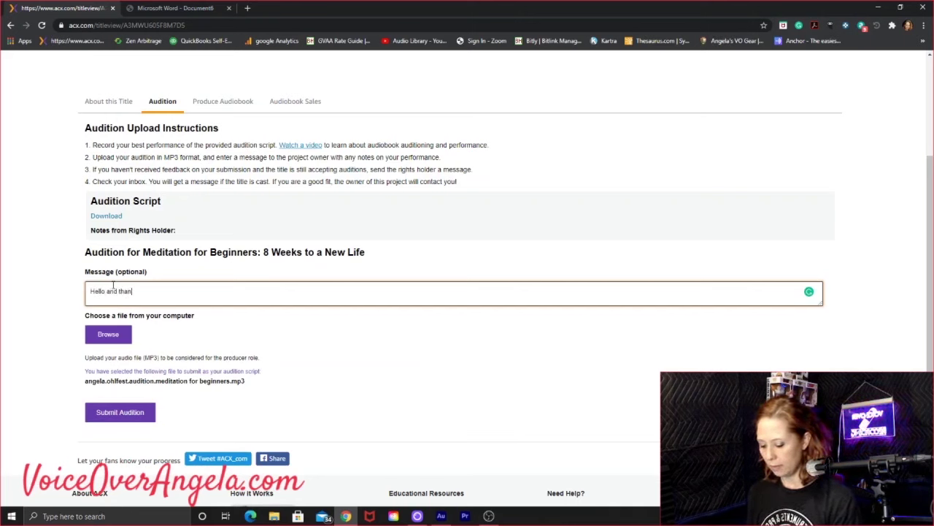
type("k you")
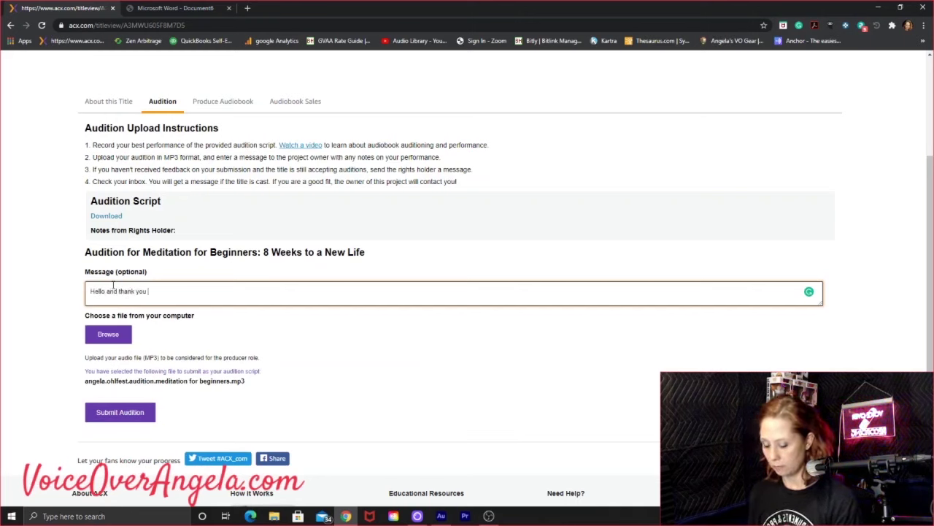
type("! for reviewing my prop")
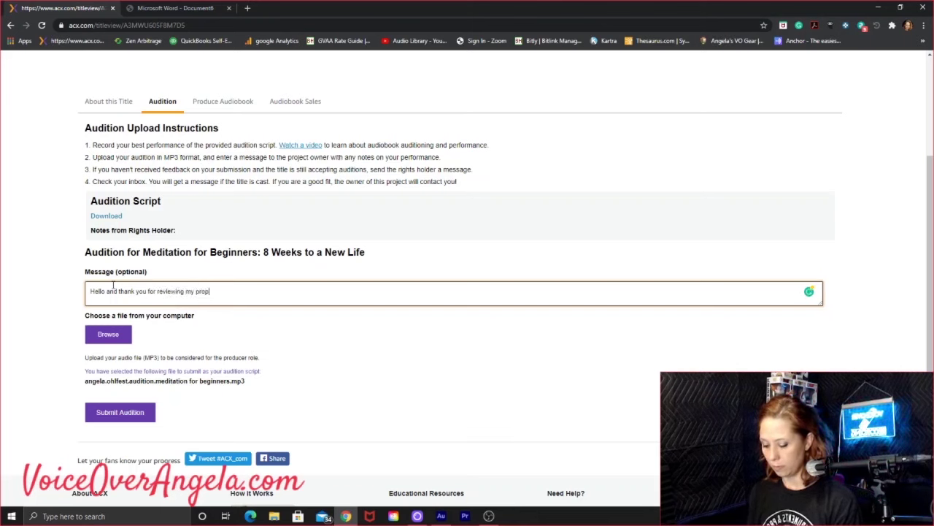
type("osal")
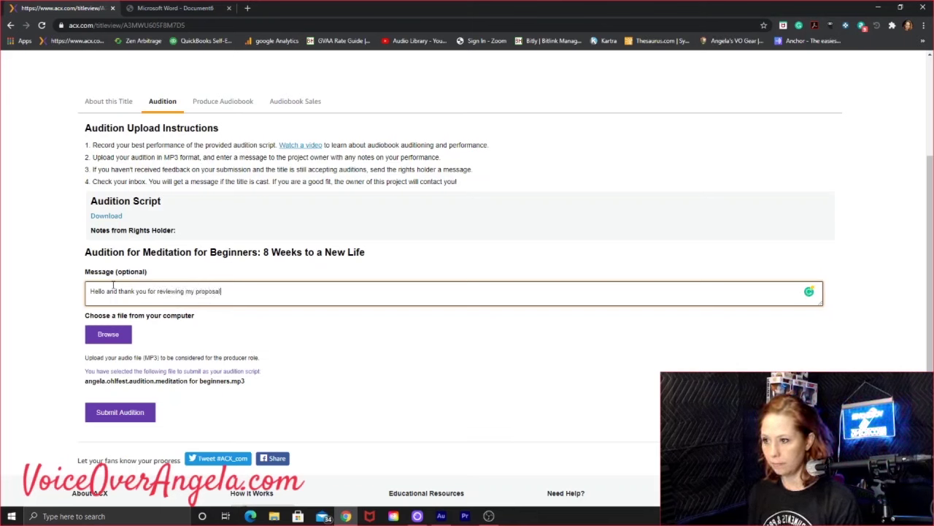
key("BackSpace")
key("BackSpace")
key("BackSpace")
key("BackSpace")
key("BackSpace")
key("BackSpace")
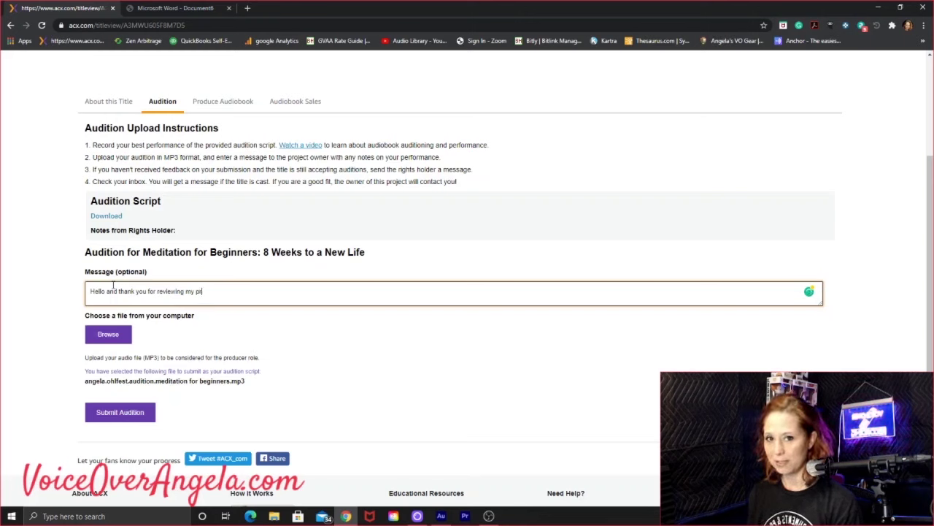
type("au")
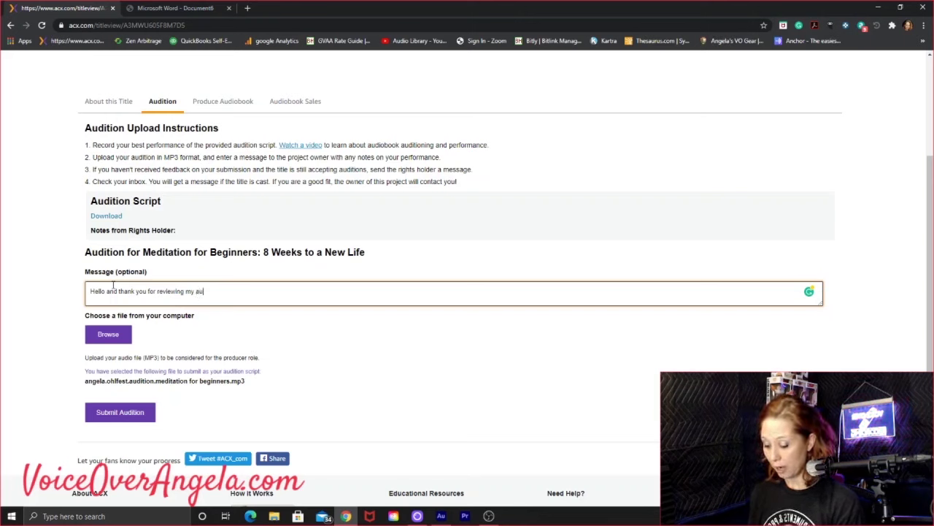
type("dition for your book. I")
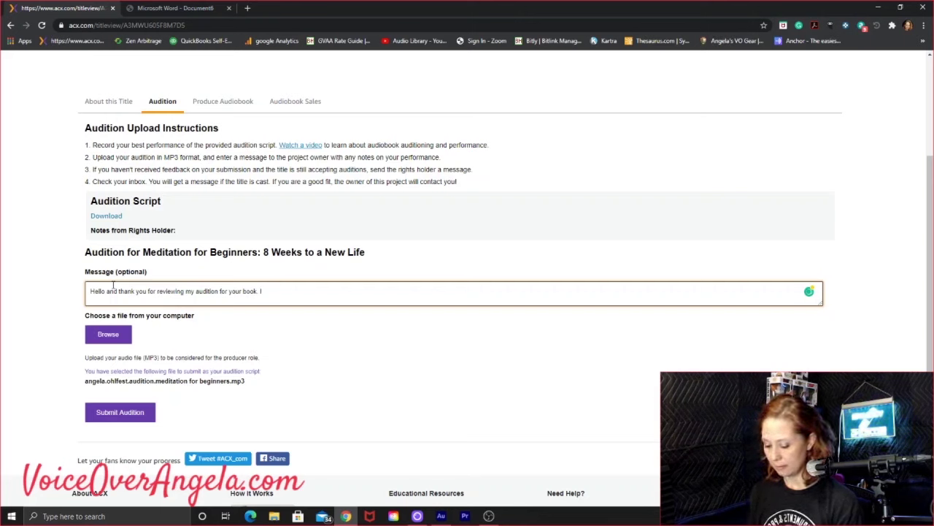
type("reate Meditations for my clients")
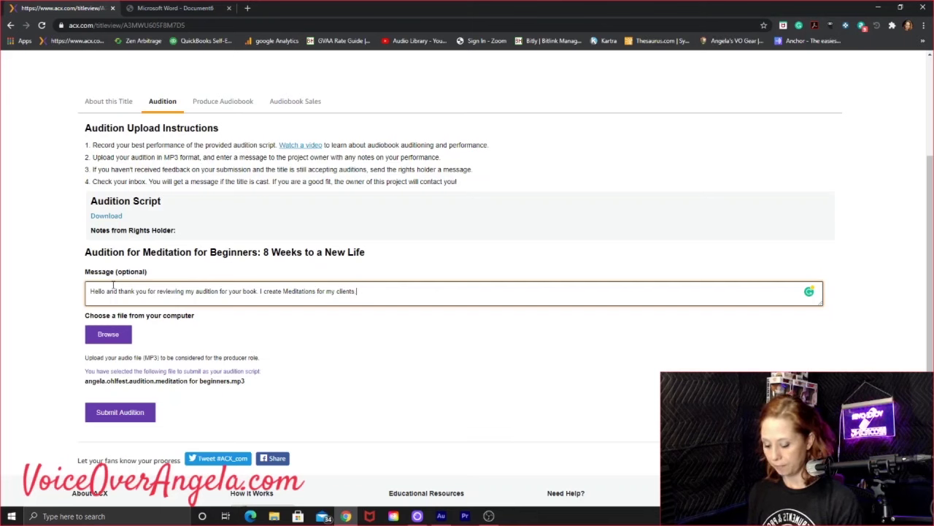
type(". I myslef ")
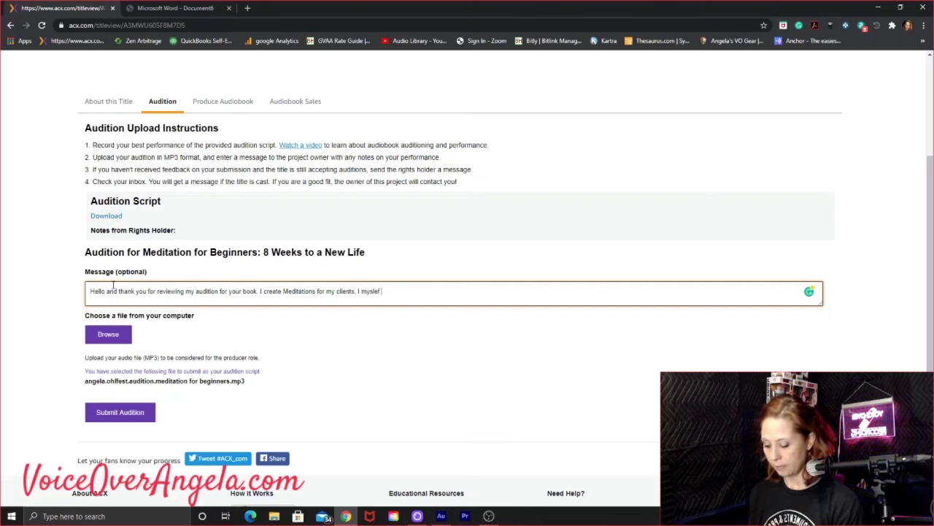
type("meditate")
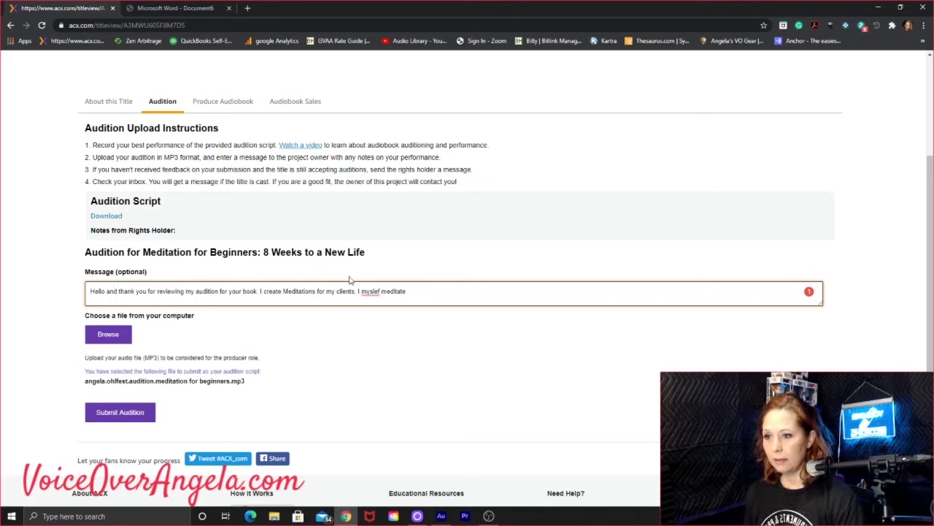
- Correct 'myslef' to 'myself', then add understanding meditation's power and loving to voice this helpful book
right_click(373, 292)
left_click(374, 306)
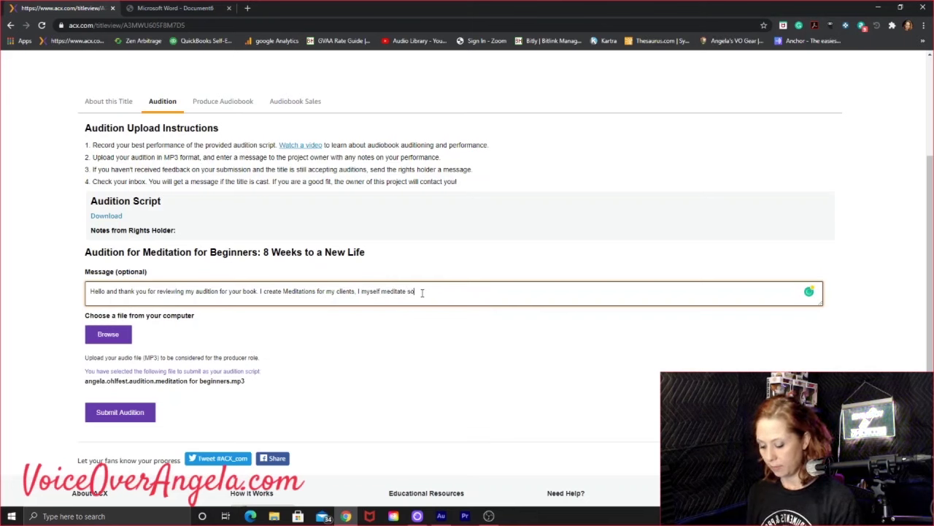
type("I understa")
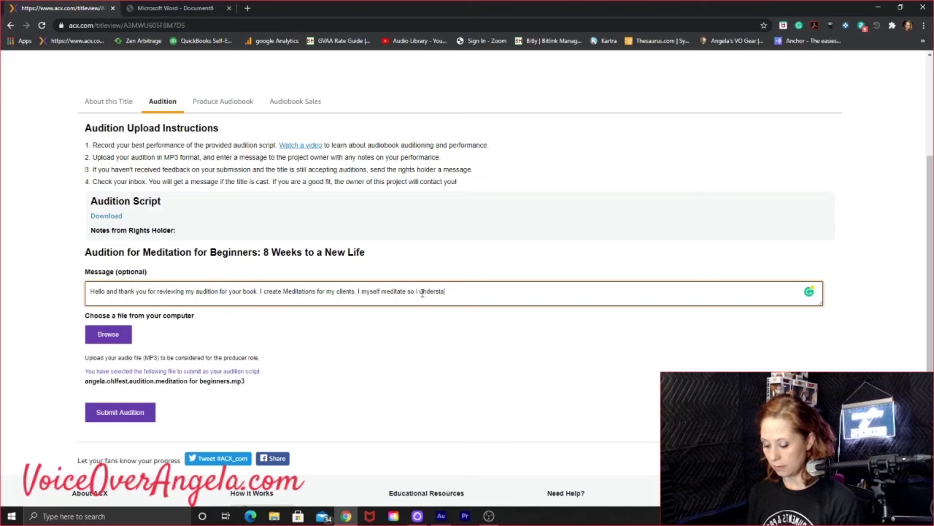
type("nd the power of meditation. This is")
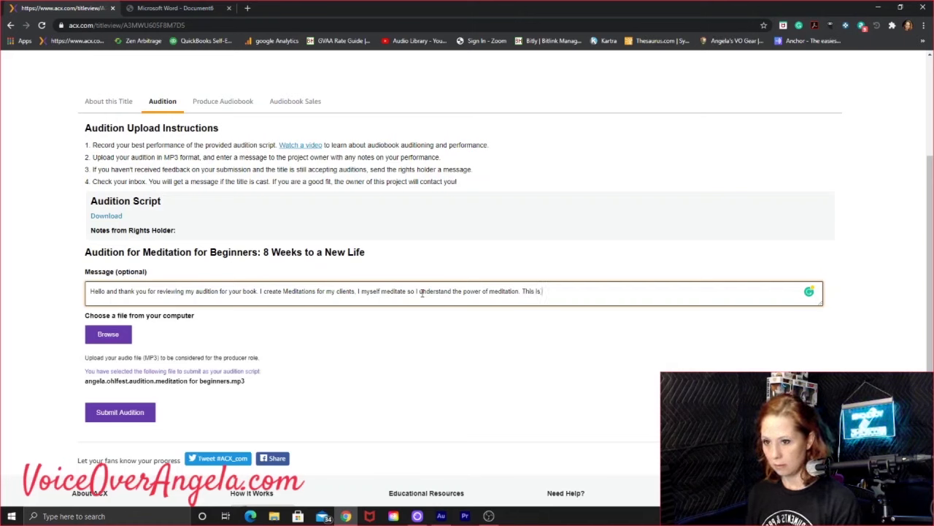
type(" a wo")
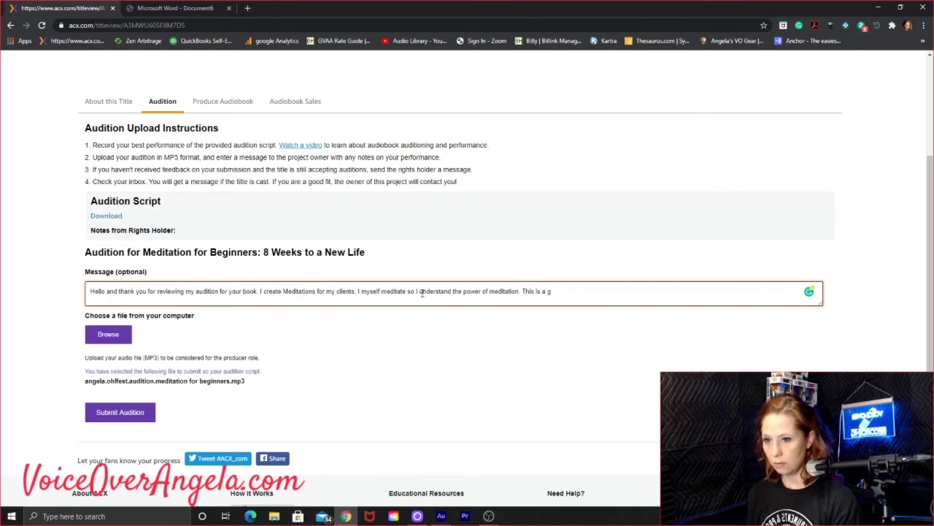
type("nderfull")
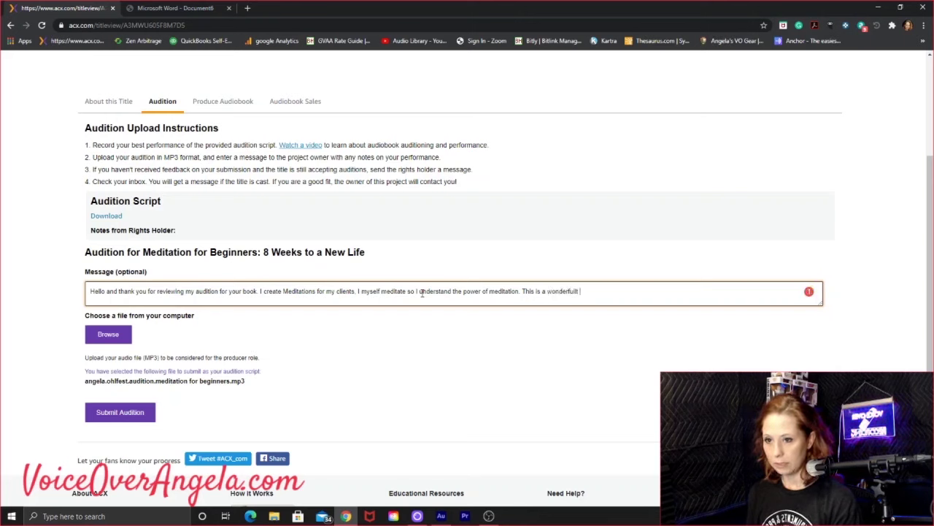
key("BackSpace")
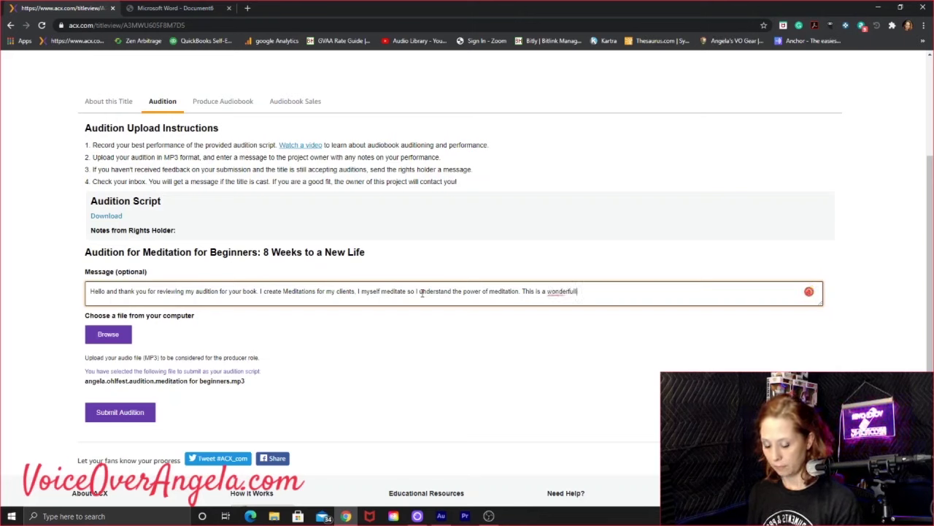
type("y helpful")
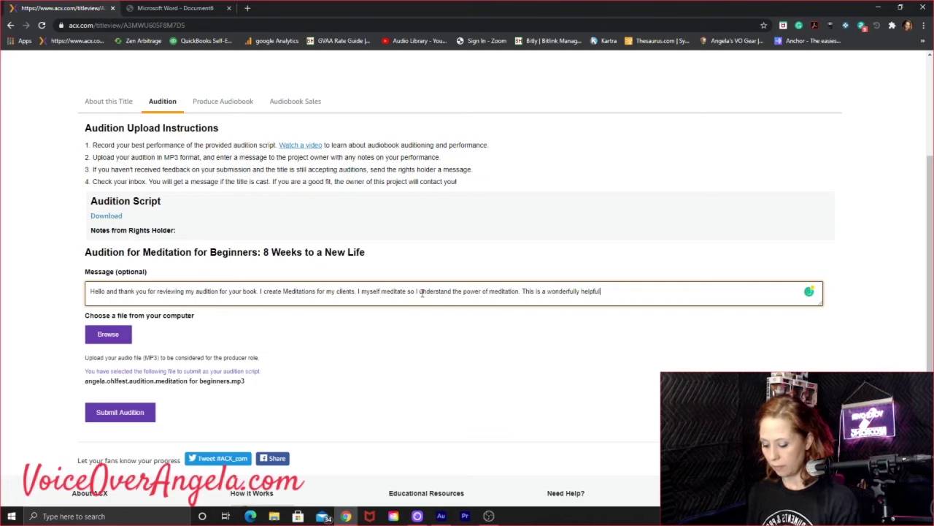
type(" book, I")
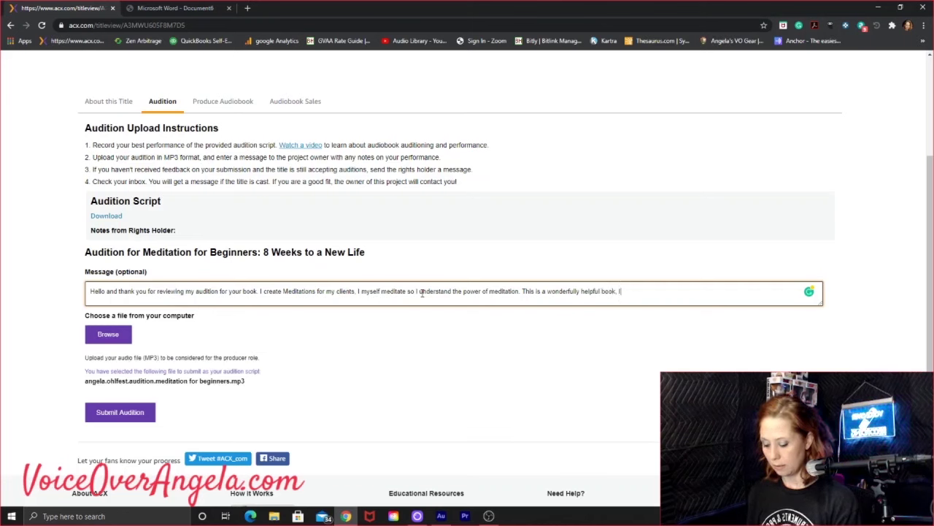
type(" would love to be your voice. I will")
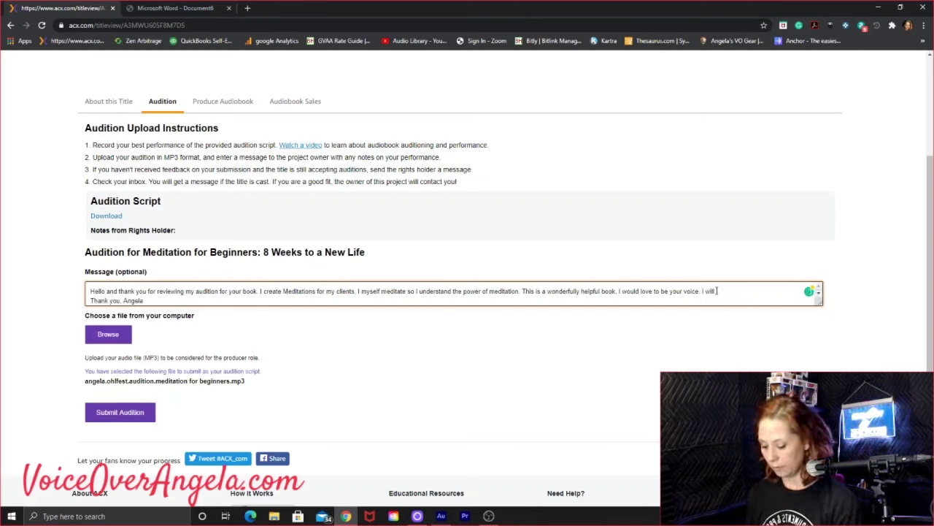
- End the message offering to produce this audiobook for $100 per finished hour, then review it
type("produce this audioboo")
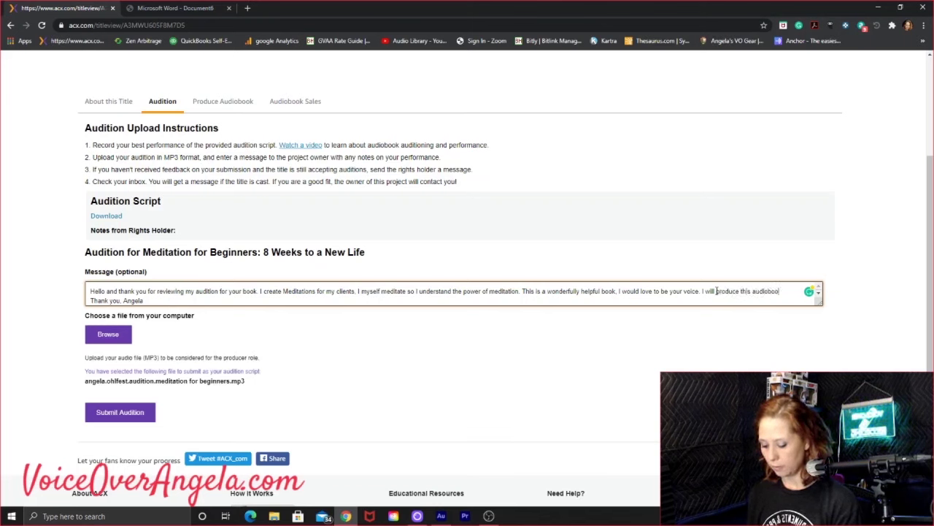
type("k for you ")
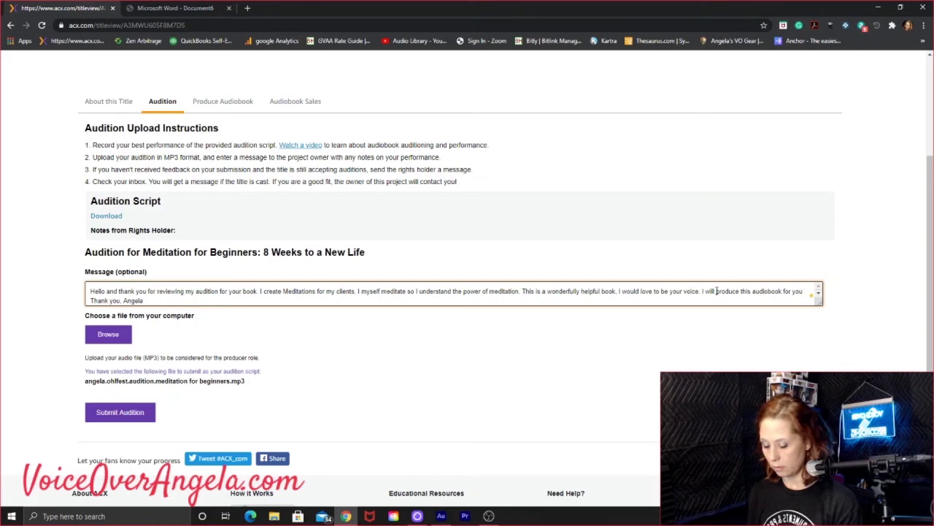
type("for $100PFH")
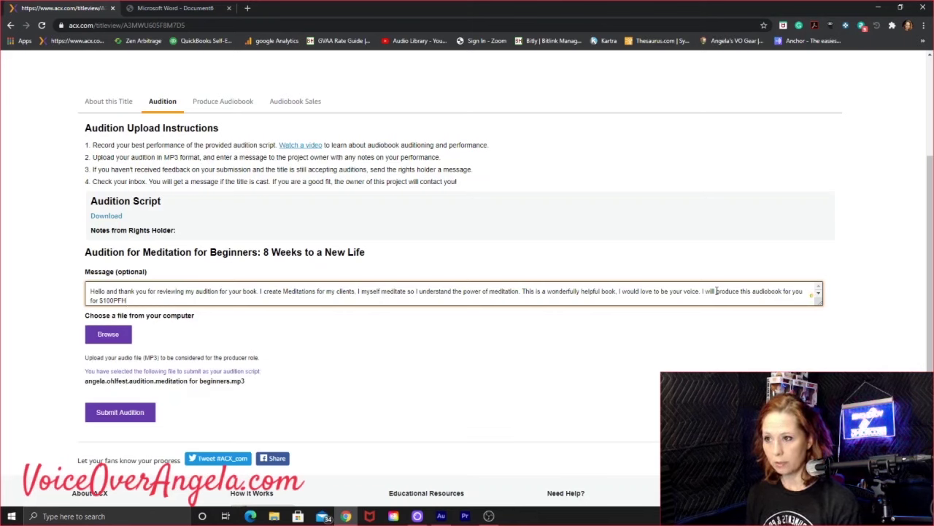
scroll(669, 282, "up", 3)
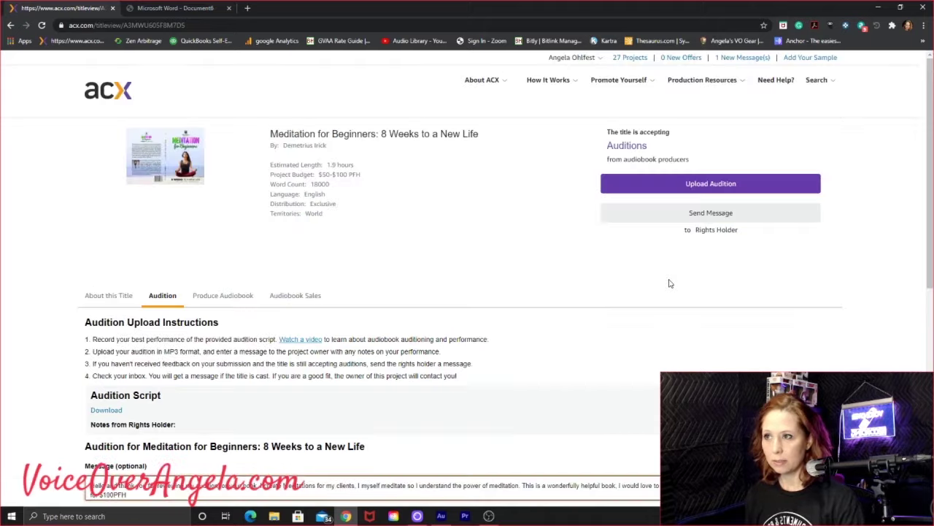
scroll(610, 282, "down", 1)
scroll(610, 283, "down", 2)
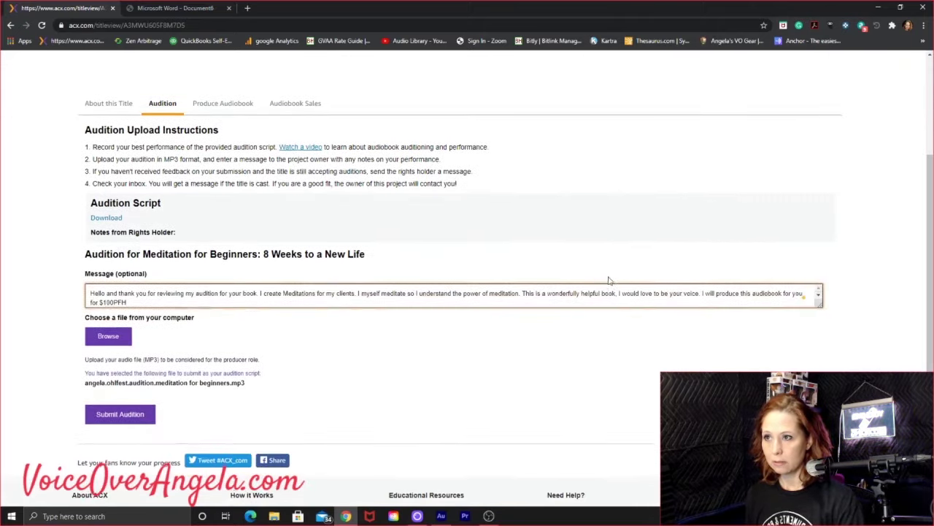
scroll(611, 277, "up", 1)
scroll(613, 279, "down", 5)
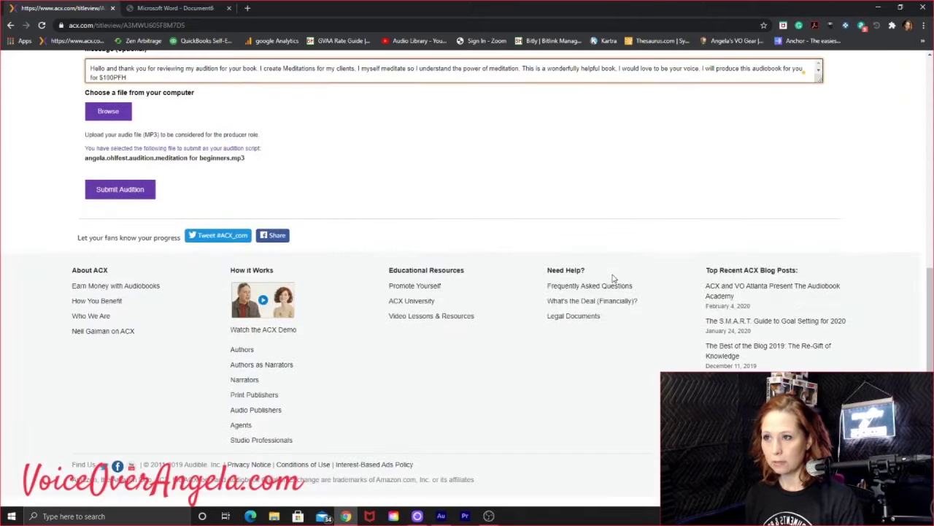
scroll(453, 307, "up", 3)
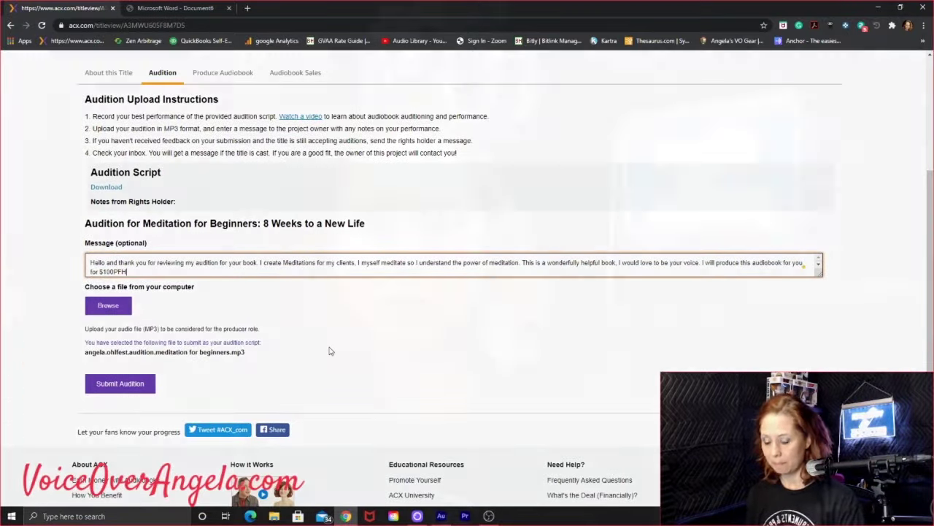